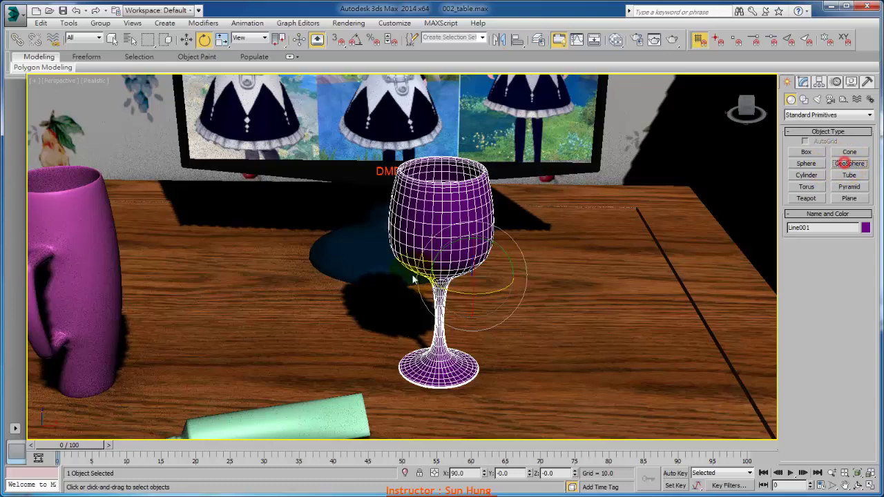
- Create a geosphere with AutoGrid on the tabletop between the mug and the wine glass
click(817, 143)
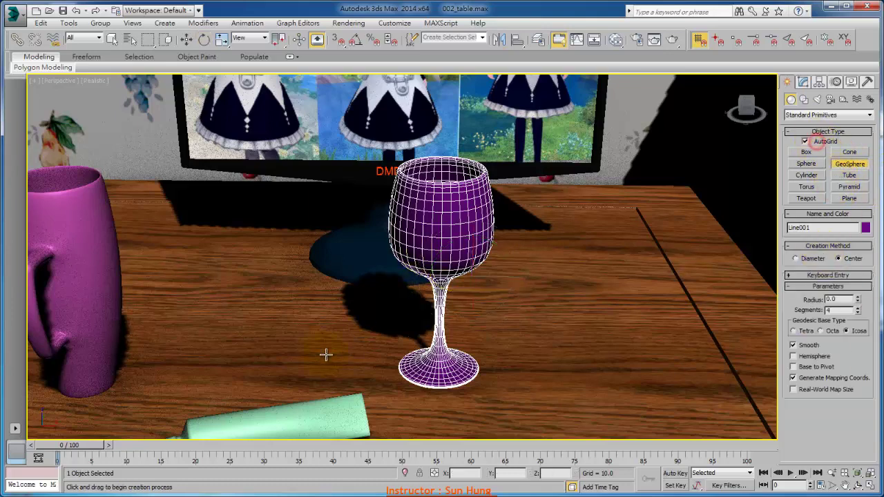
drag(238, 347, 282, 357)
right_click(283, 355)
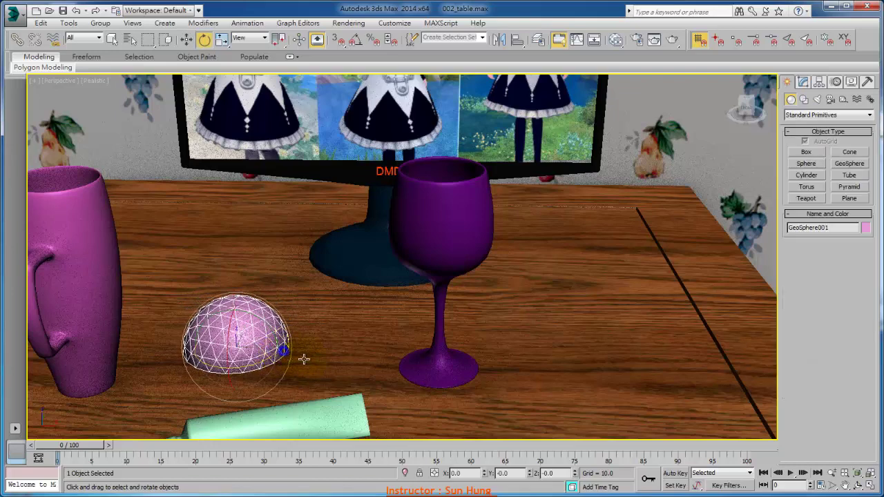
- Raise the geosphere vertically to about Z 78.2 and make one Copy clone beside it at about X 3.6
right_click(241, 345)
click(256, 355)
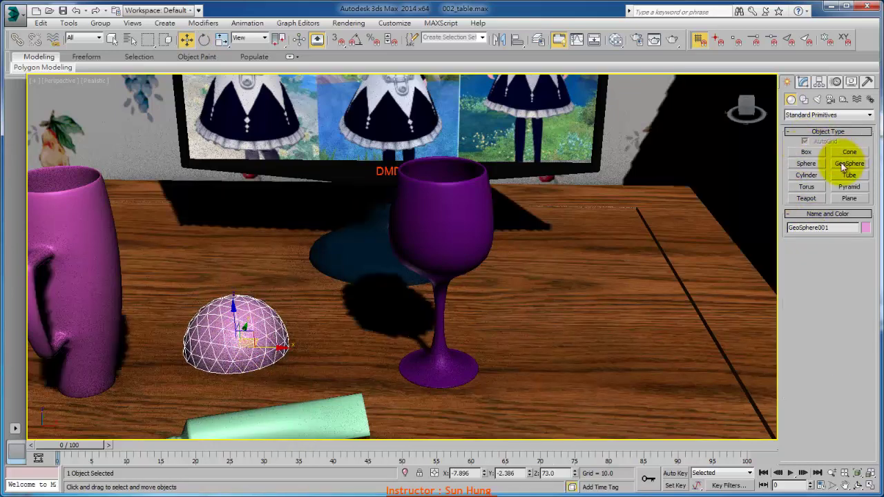
click(850, 164)
right_click(232, 322)
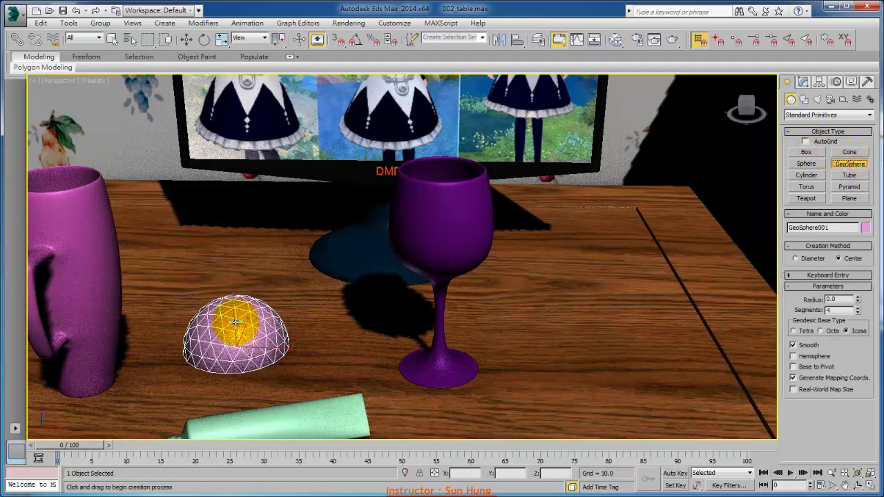
drag(234, 312, 235, 269)
drag(258, 307, 388, 313)
click(453, 299)
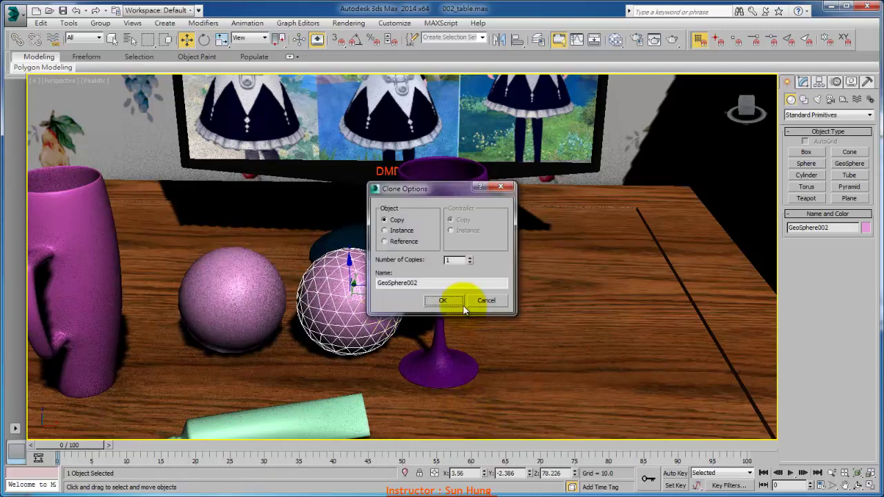
- Move the wine glass along the X axis to about 19.3, away from the two spheres
click(440, 350)
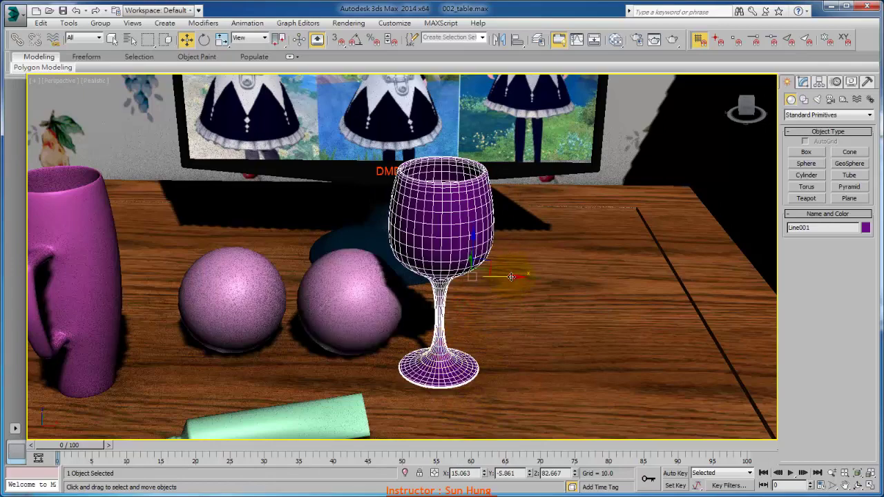
drag(511, 277, 557, 276)
alt+middle_drag(489, 321, 545, 299)
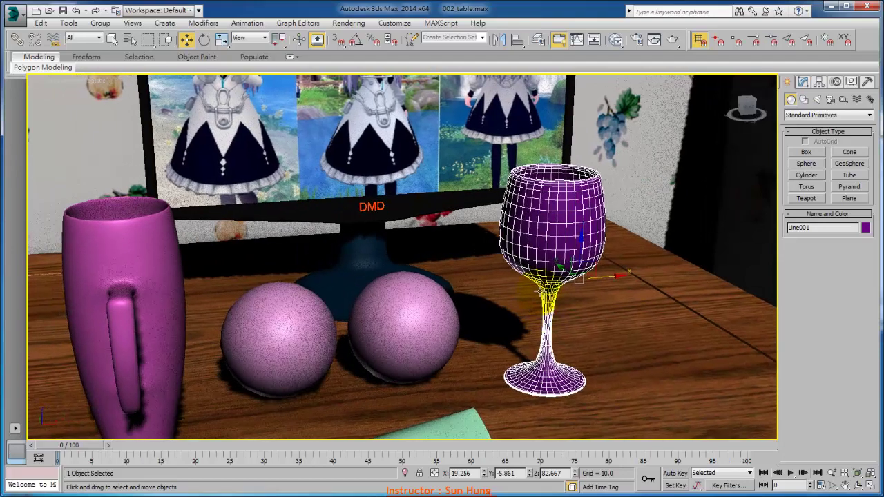
- Open the Slate Material Editor and collapse the Table_plane material node, reducing its preview to a thumbnail
click(614, 40)
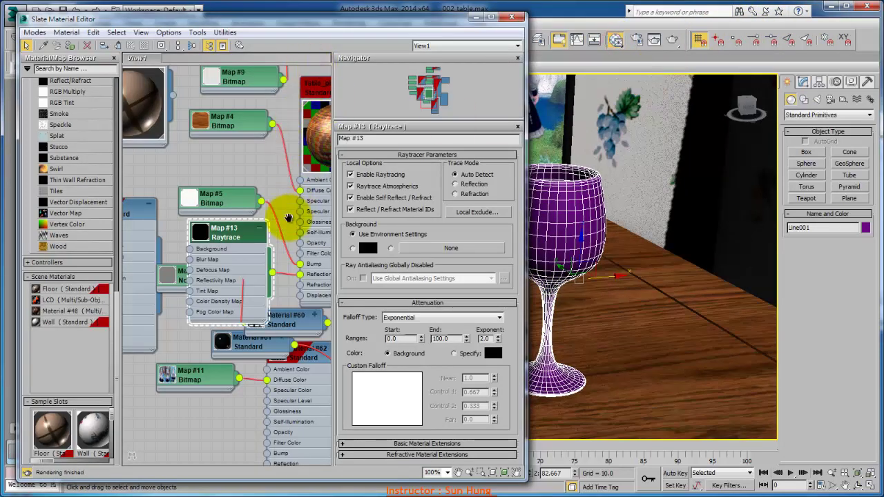
middle_drag(288, 219, 191, 267)
middle_drag(322, 178, 239, 255)
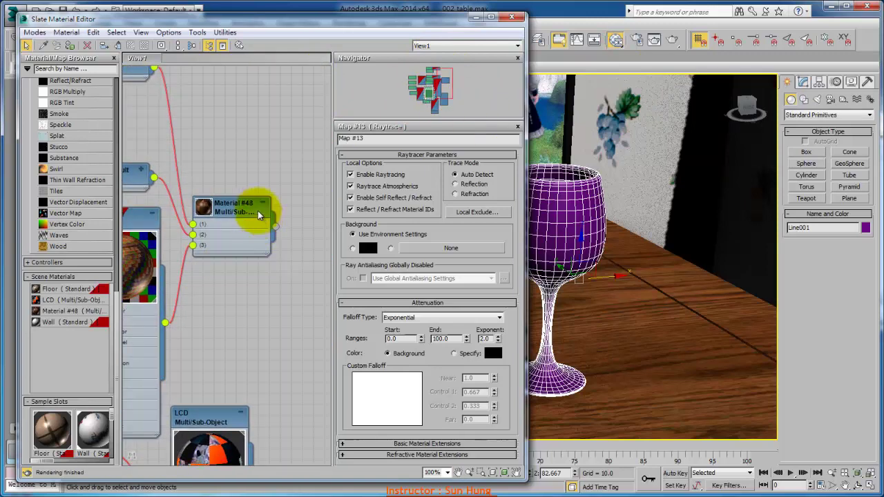
middle_drag(256, 207, 337, 174)
click(233, 181)
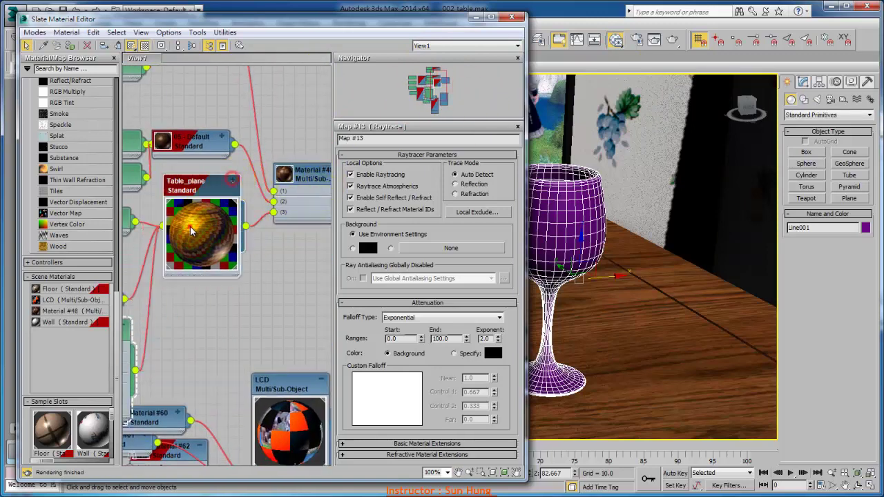
double_click(190, 226)
middle_drag(184, 261, 270, 234)
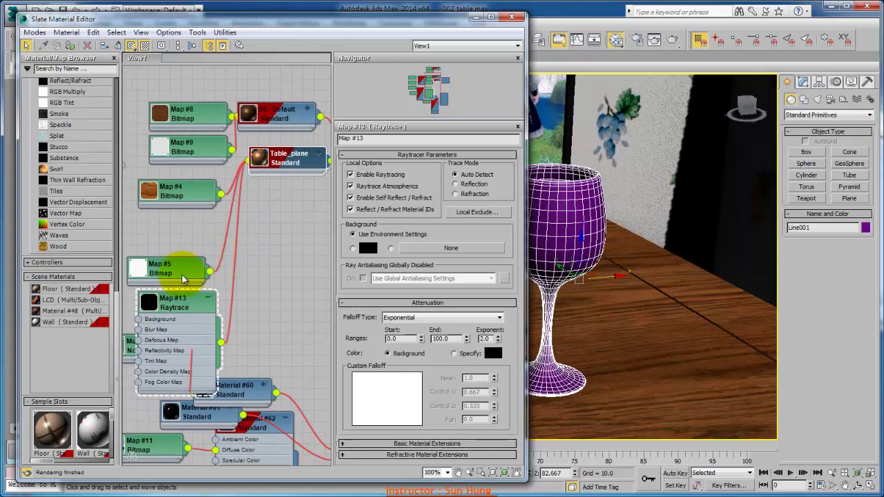
- Collapse the Map #13 Raytrace node and line up Map #5 and Map #13 beneath Map #4
click(208, 299)
drag(185, 271, 196, 226)
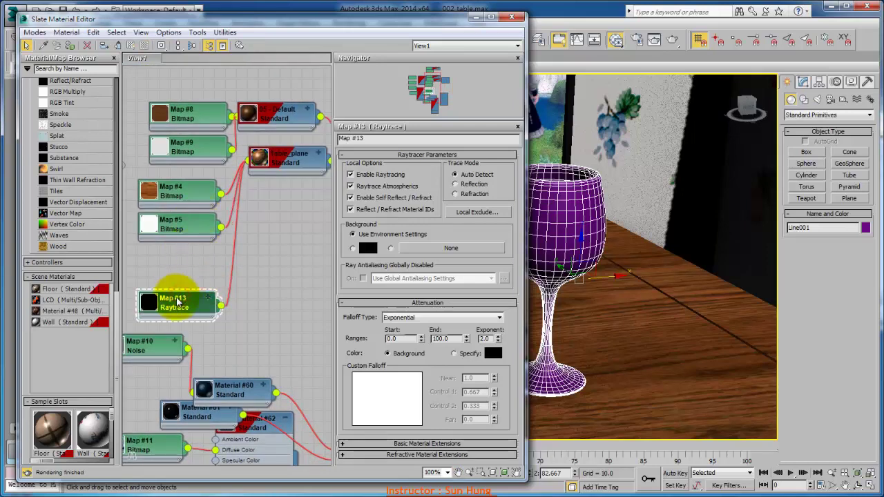
drag(177, 297, 189, 268)
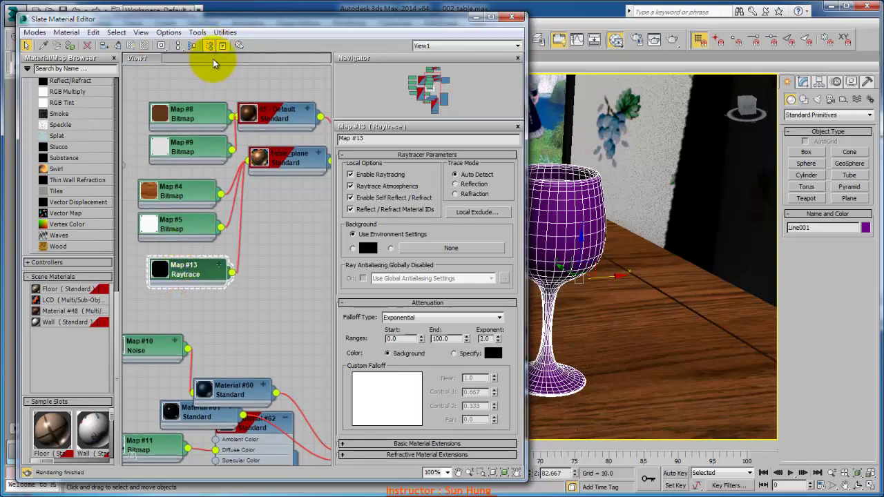
- Create a new material editor view named View2
right_click(213, 60)
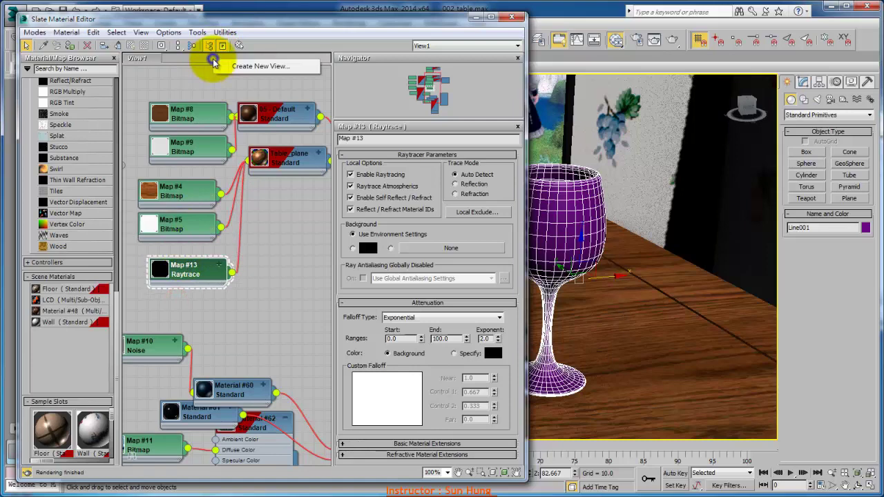
click(257, 66)
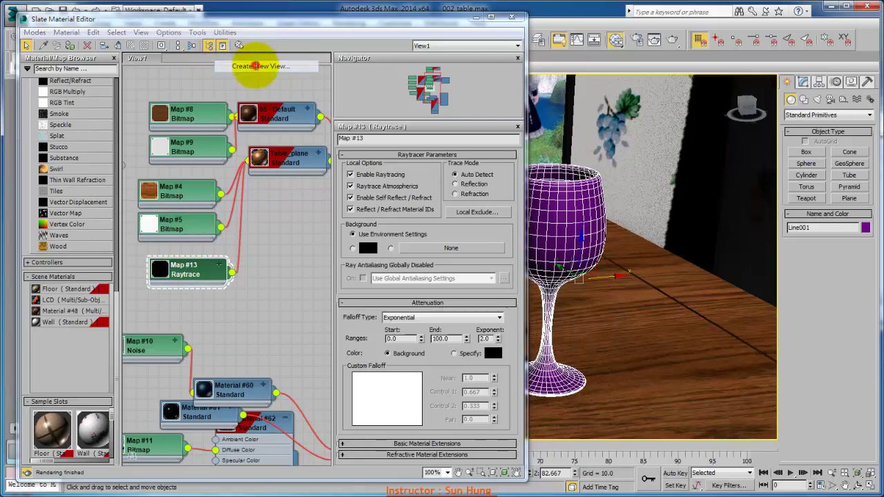
click(262, 81)
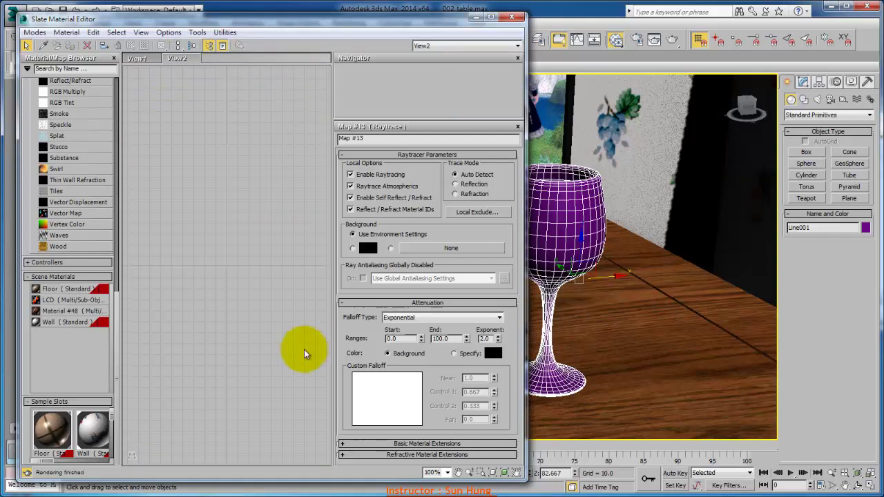
- Add a Raytrace material to the empty view and place a Standard material below it
drag(69, 461, 108, 469)
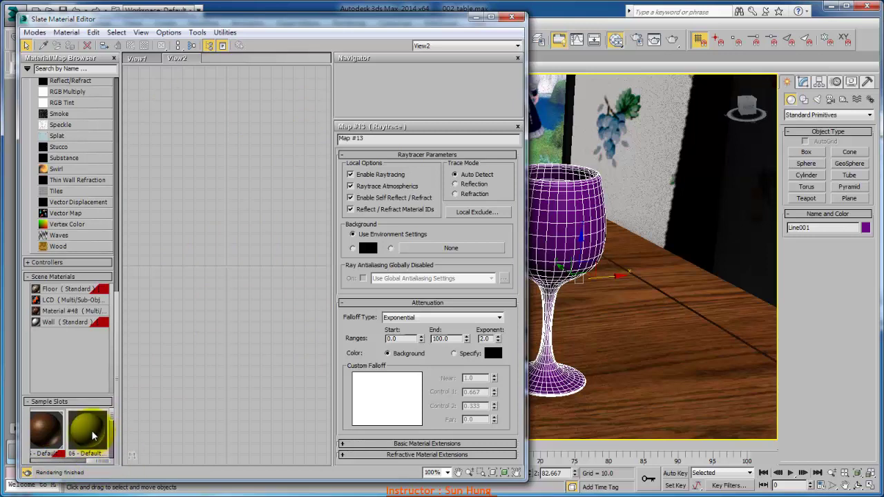
click(116, 124)
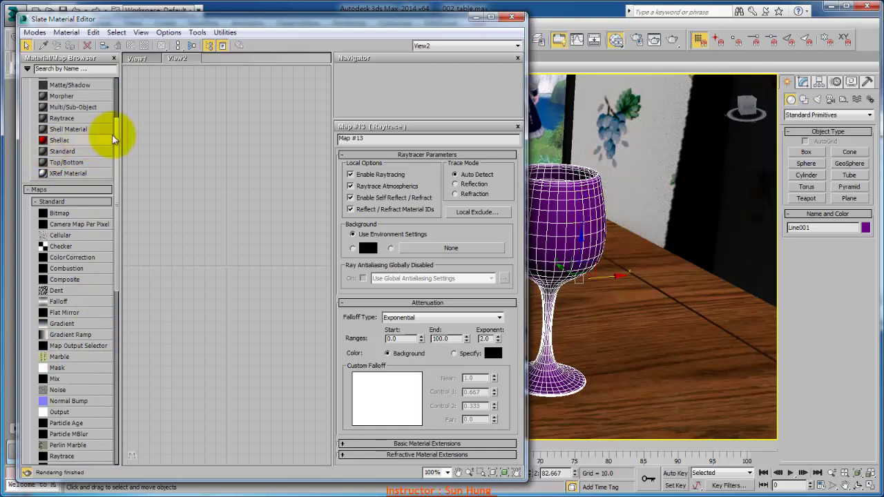
drag(115, 138, 118, 99)
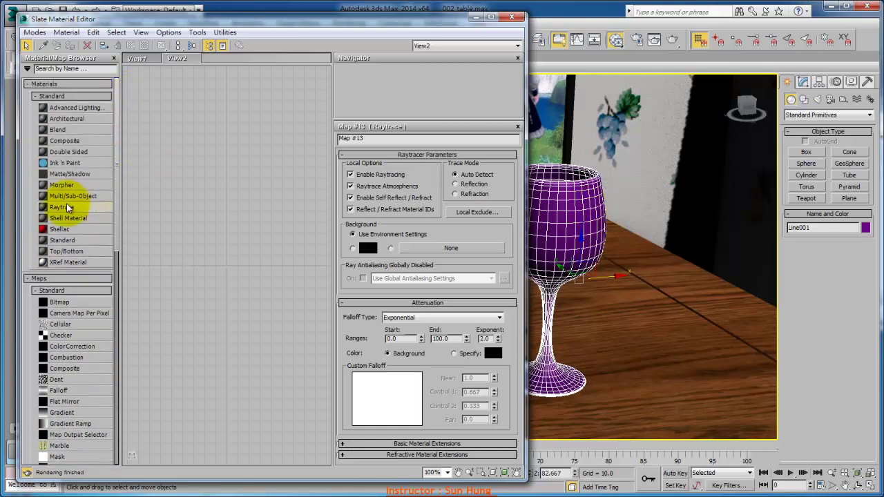
drag(68, 207, 264, 129)
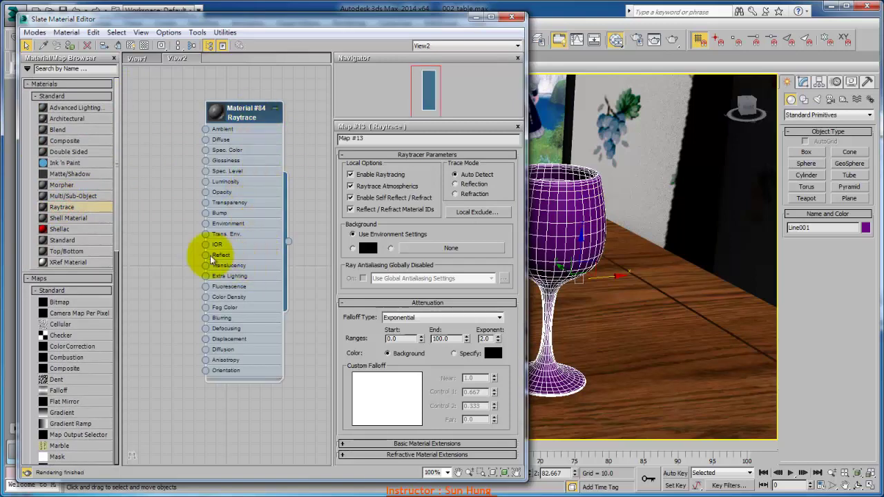
middle_drag(239, 275, 245, 150)
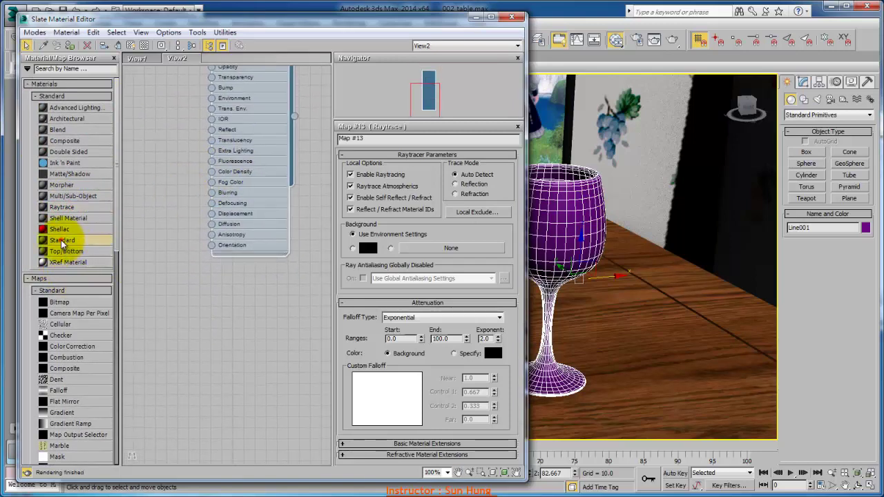
drag(62, 242, 253, 298)
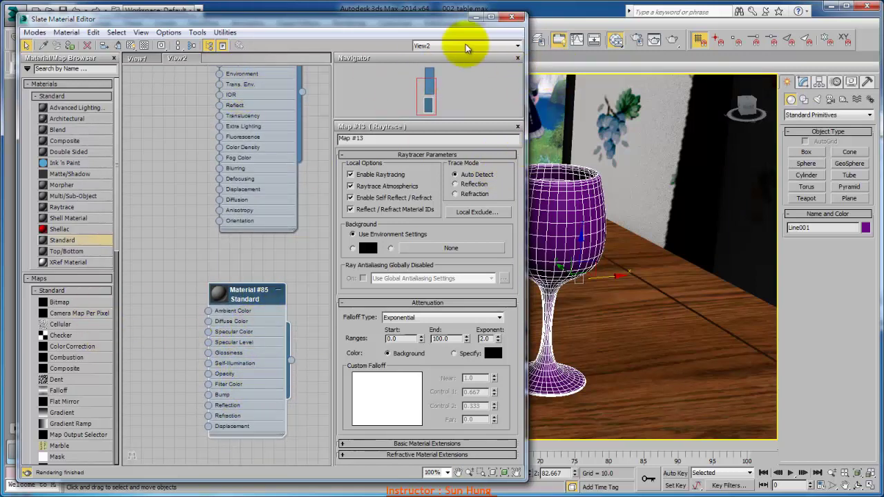
- Open the Raytrace material's parameters, enlarge its preview sphere and reposition the node higher in the view
middle_drag(267, 118, 225, 267)
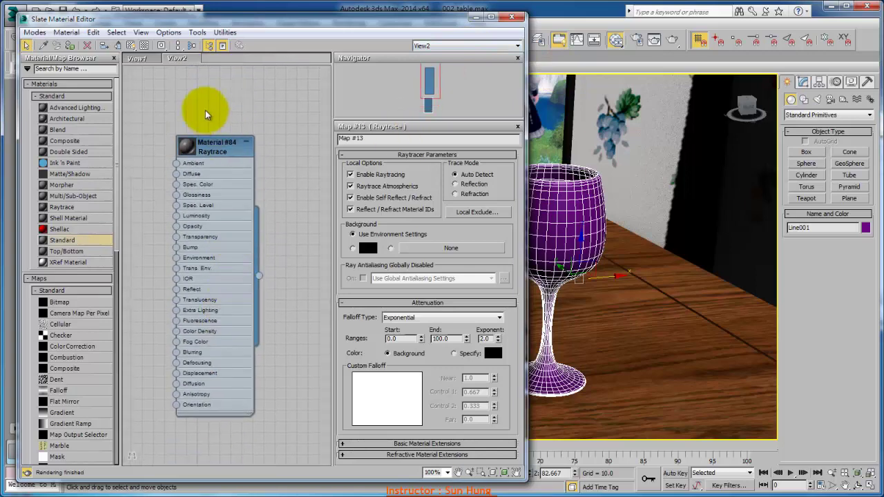
double_click(220, 144)
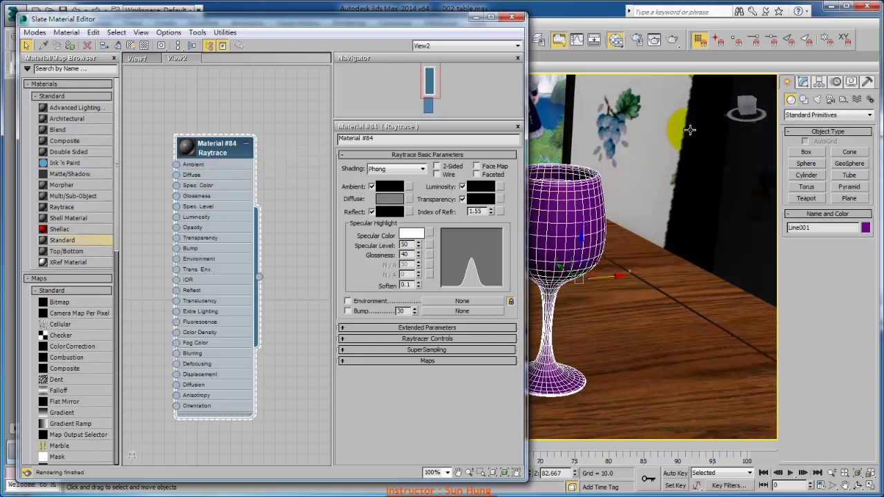
double_click(187, 146)
drag(217, 145, 240, 100)
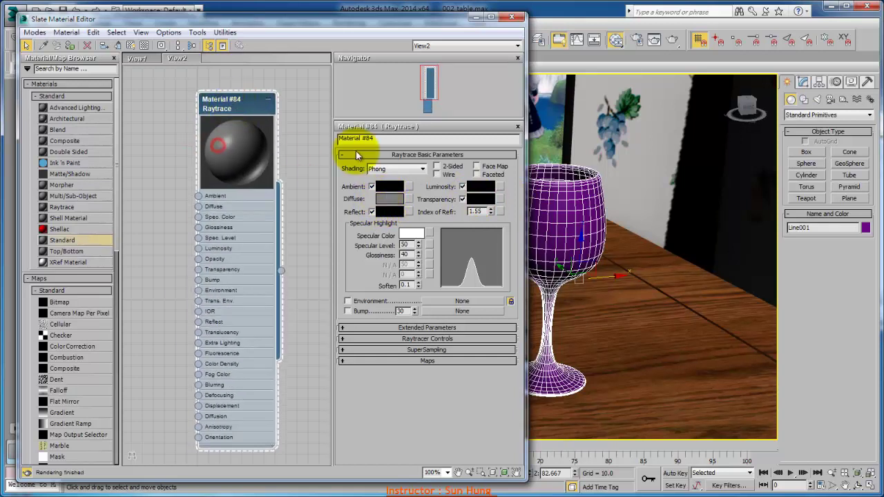
- Set the Raytrace material's Diffuse color to black and show the checkered background in its preview
click(387, 200)
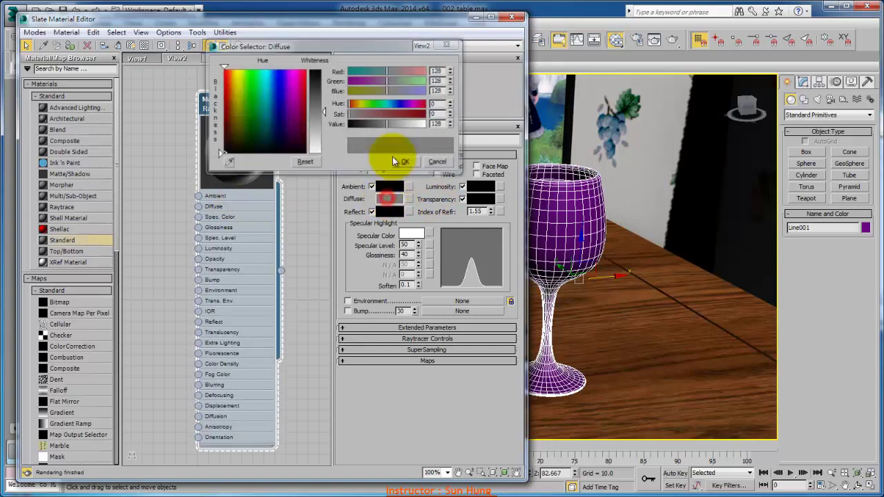
click(406, 163)
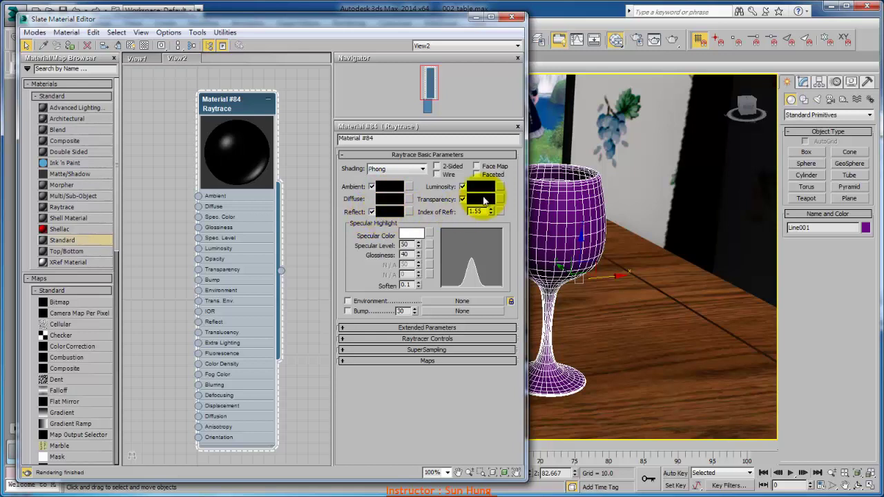
click(144, 45)
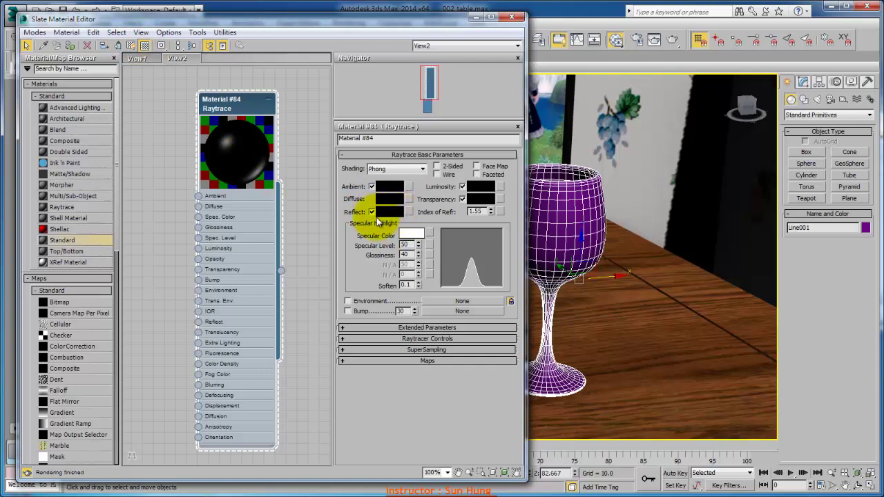
- Set the Raytrace material's Reflect color to white (255) and move the color selector clear of the material editor
click(397, 215)
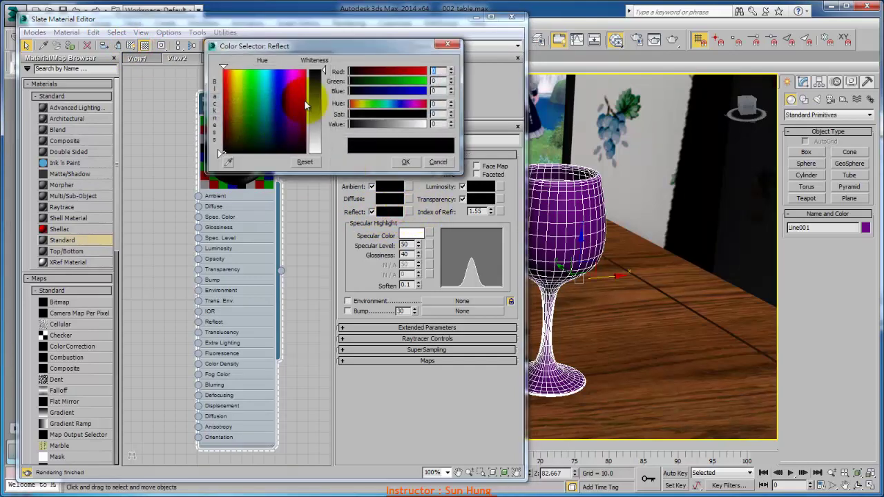
drag(323, 71, 324, 157)
drag(355, 50, 694, 58)
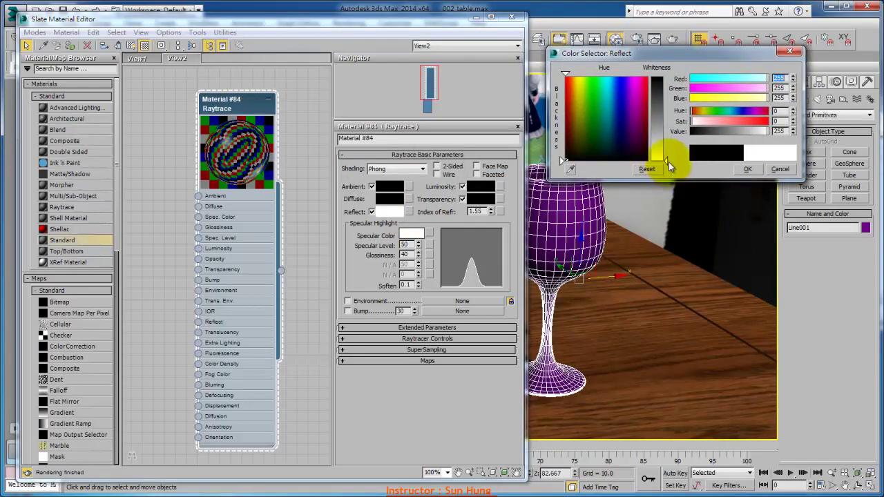
- Try a saturated blue Reflect color of about RGB 0, 18, 255, and return it to black
drag(606, 127, 620, 76)
drag(665, 159, 665, 75)
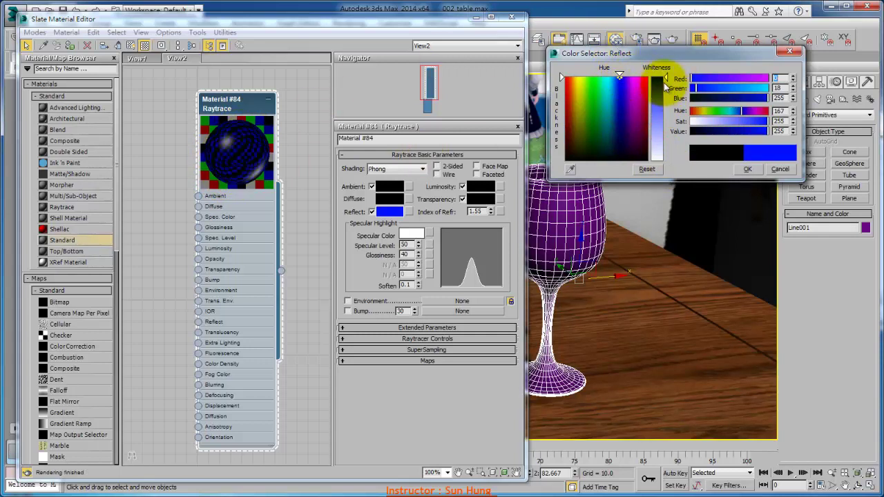
mouse_move(665, 77)
mouse_down()
mouse_move(672, 162)
mouse_move(668, 74)
mouse_up()
drag(616, 137, 615, 161)
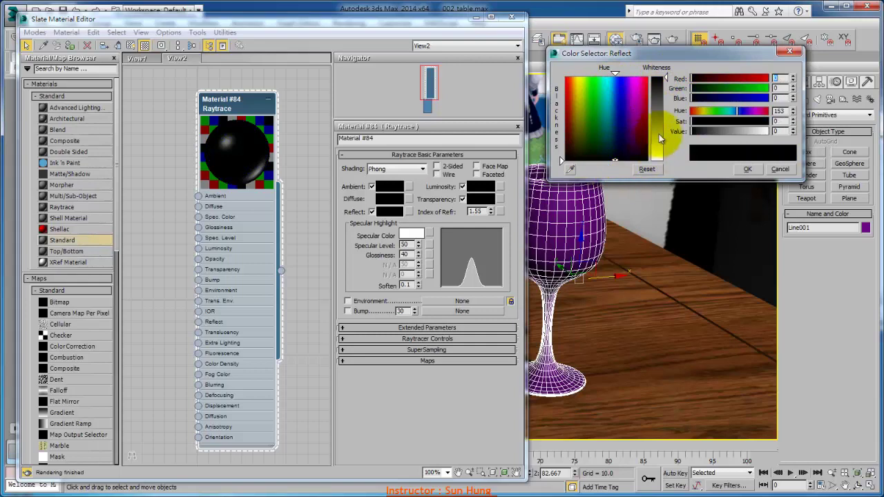
- Switch the Reflect setting to a numeric amount, try 75, and change the reflection mode to Fresnel
click(372, 212)
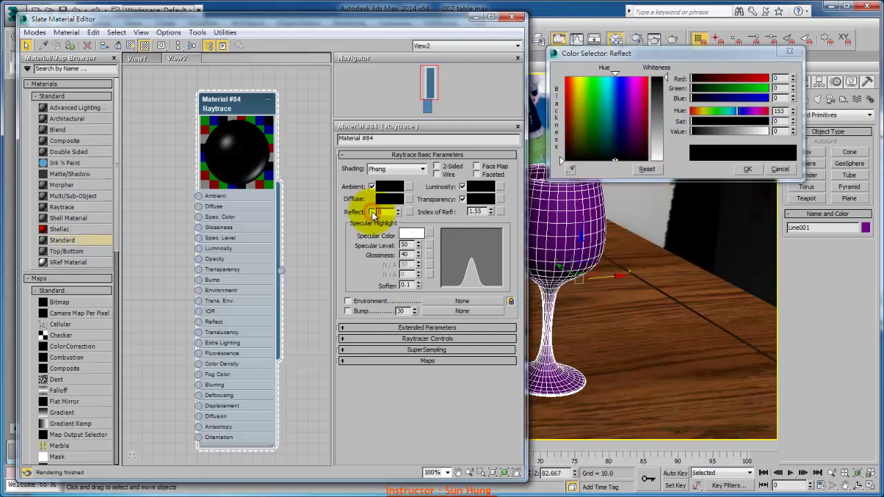
drag(399, 214, 411, 176)
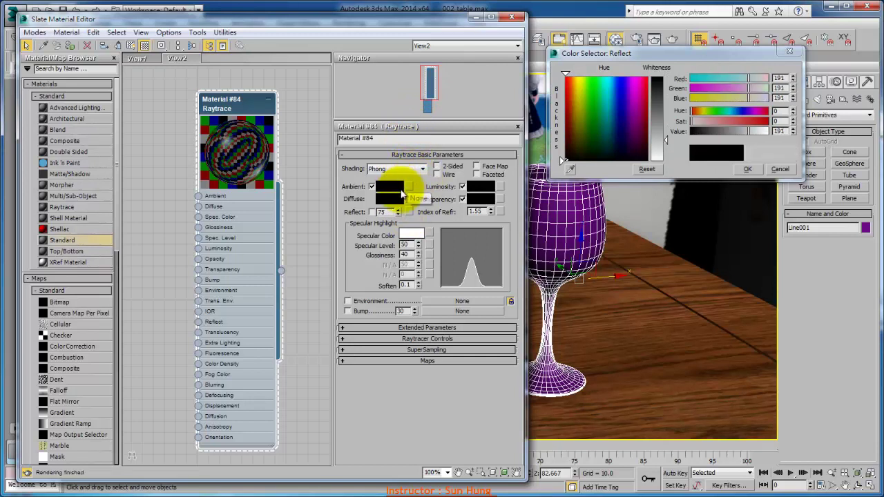
click(371, 213)
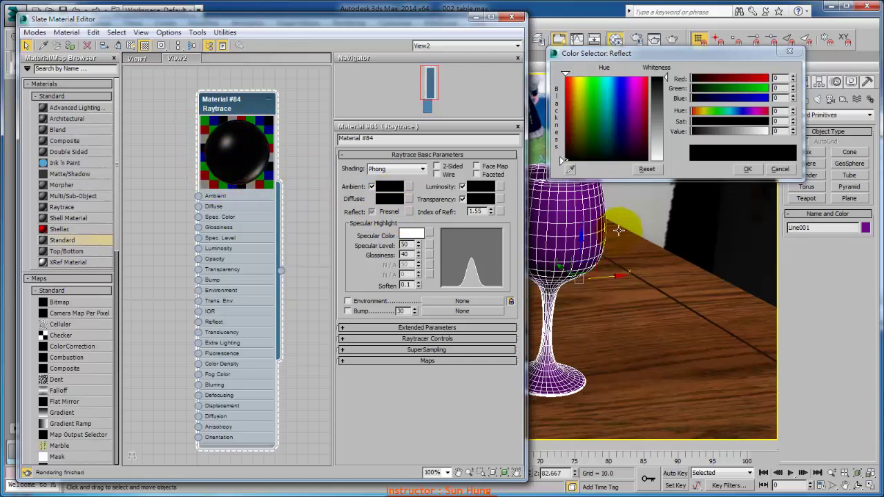
- Try a white (255) Transparency color on the Raytrace material and return it to black
click(592, 205)
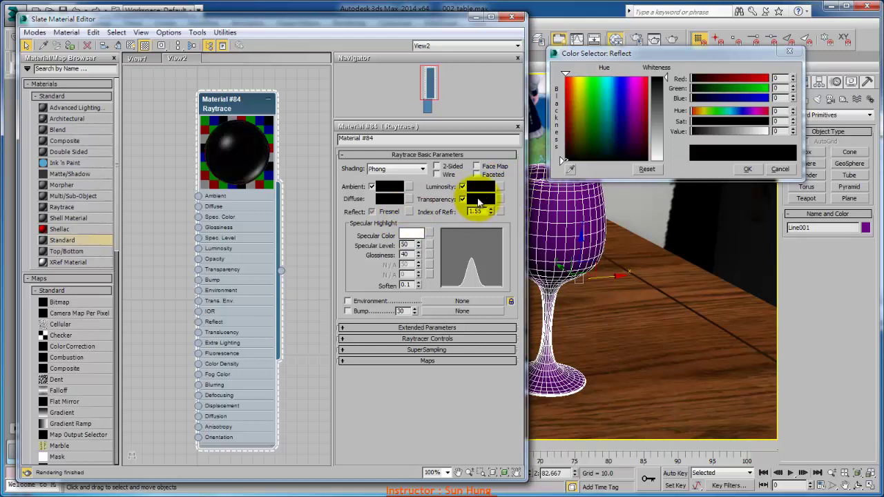
click(487, 200)
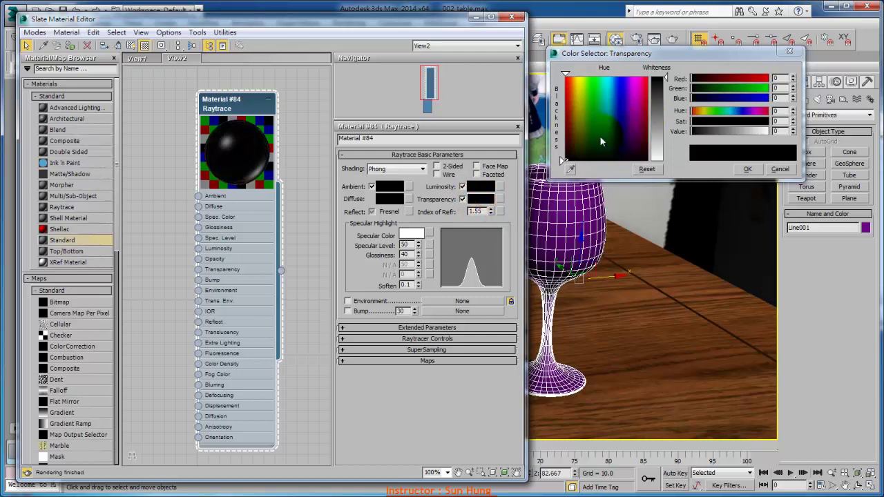
mouse_move(623, 115)
mouse_down()
mouse_move(649, 81)
mouse_move(651, 168)
mouse_move(652, 119)
mouse_move(668, 113)
mouse_move(672, 164)
mouse_up()
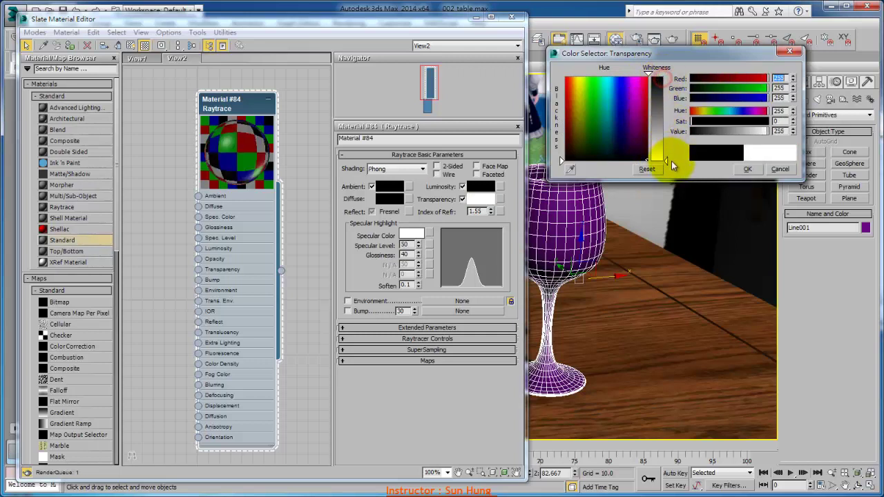
mouse_move(671, 77)
mouse_down()
mouse_move(671, 120)
mouse_move(661, 126)
mouse_move(671, 76)
mouse_up()
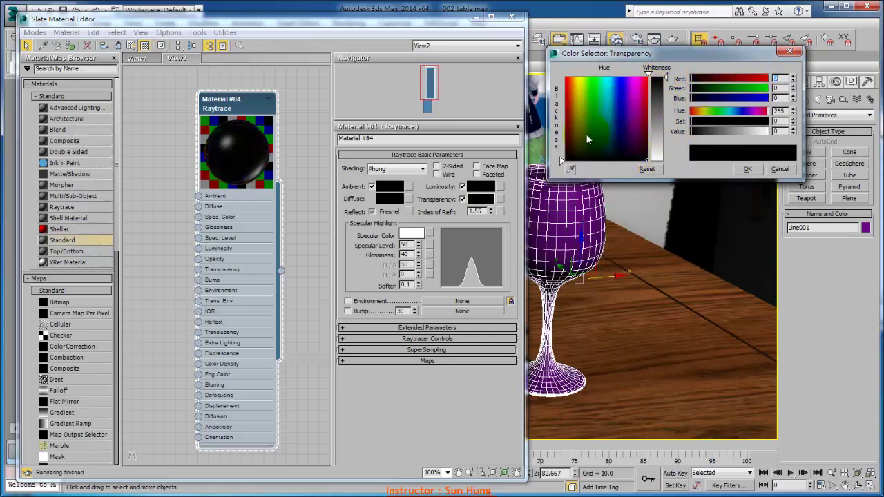
- Switch the Raytrace material's Transparency to a numeric amount, set it to 97, and close the color selector
click(463, 200)
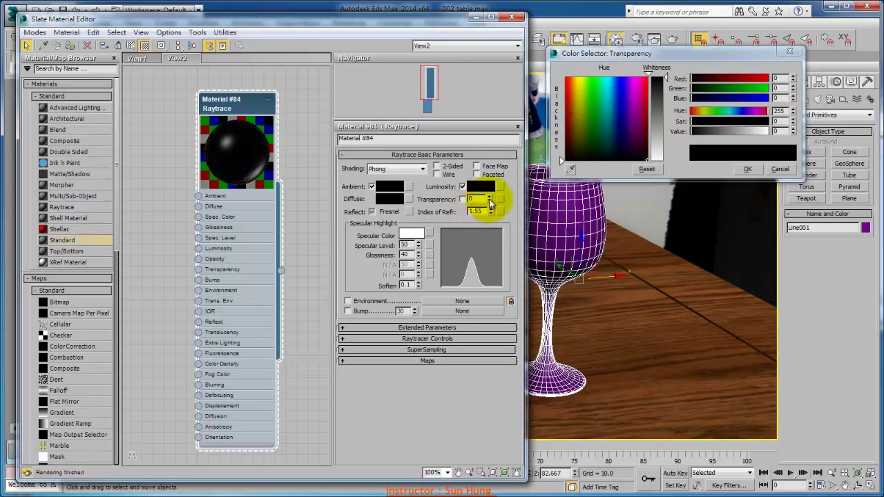
drag(493, 164, 529, 158)
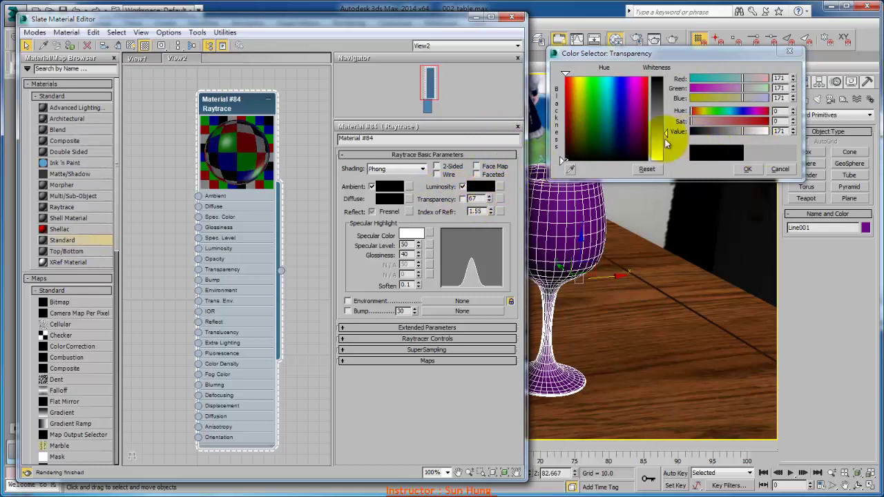
click(461, 200)
click(462, 200)
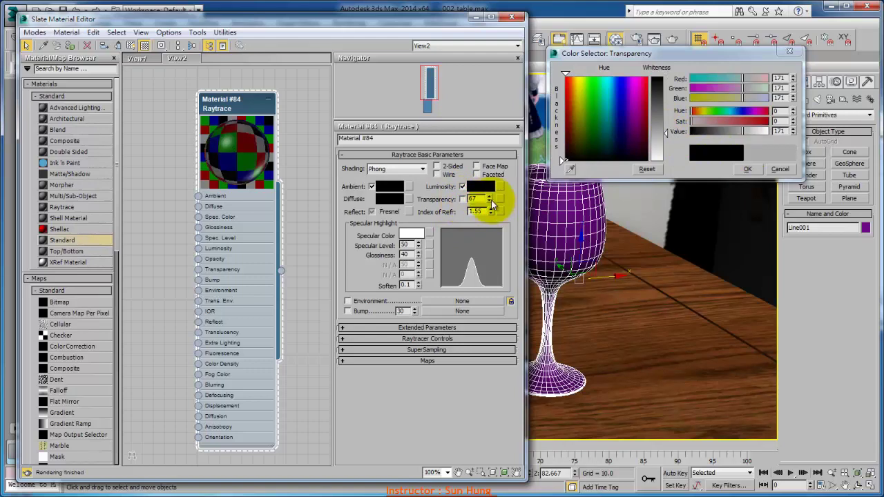
click(789, 51)
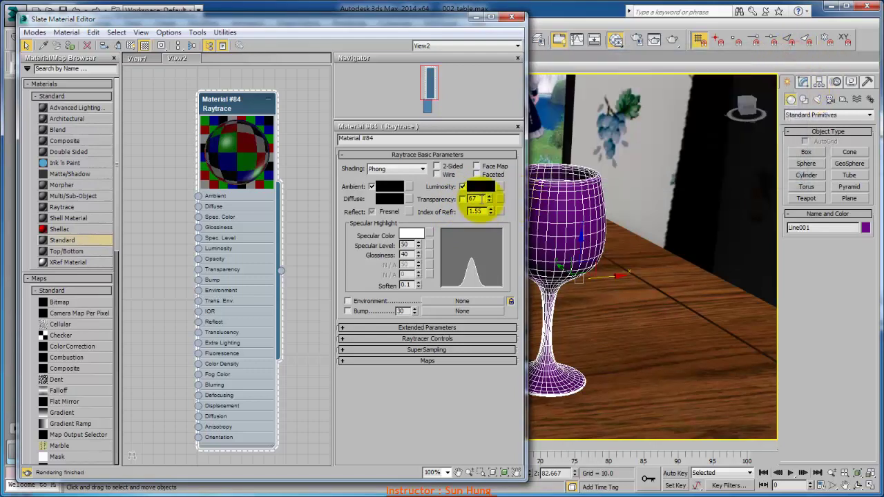
double_click(475, 199)
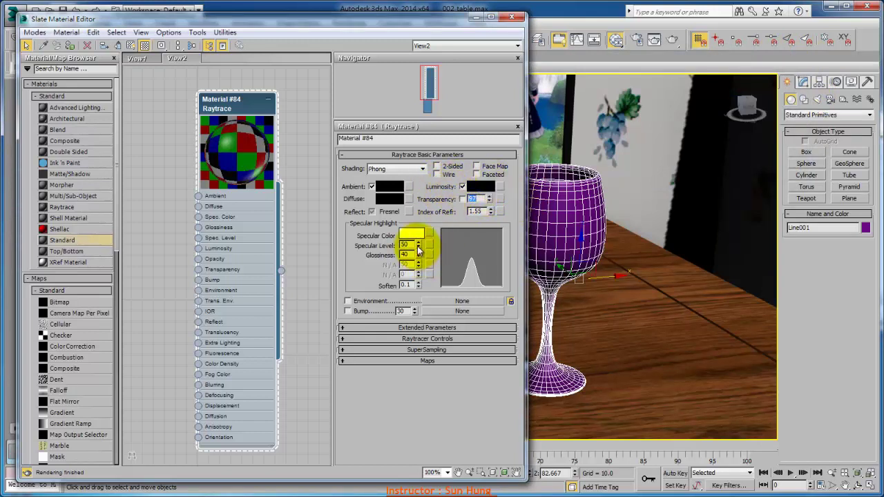
- Set the Raytrace material's Specular Level to 121 and Glossiness to 66, and change its shading to Blinn
drag(418, 246, 419, 208)
drag(419, 255, 418, 244)
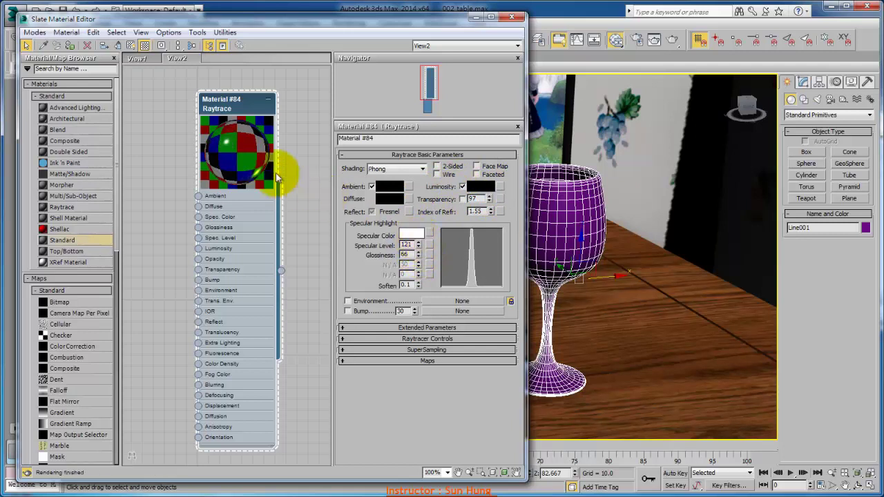
click(423, 168)
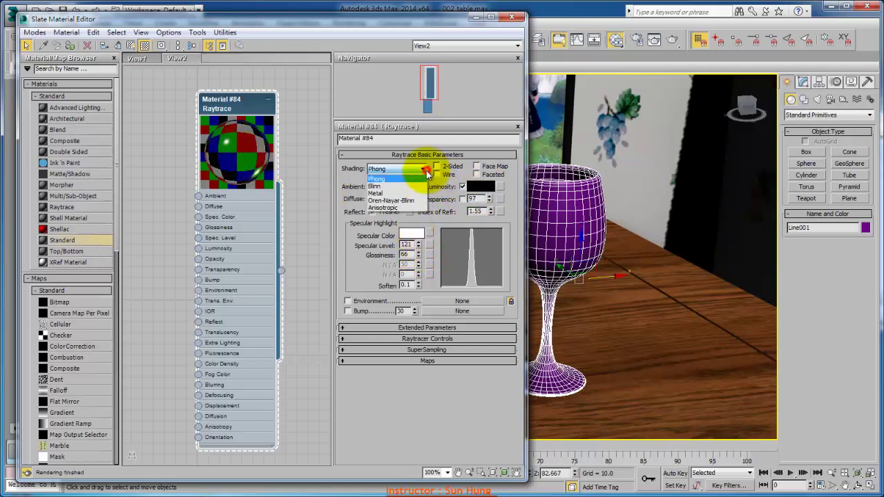
click(412, 188)
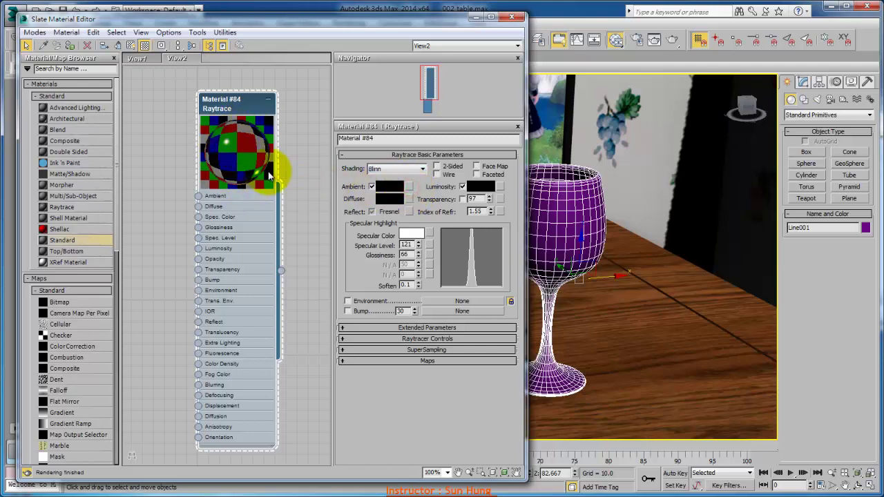
- Collapse the Raytrace material's node and place the Standard material's node directly below it
click(268, 100)
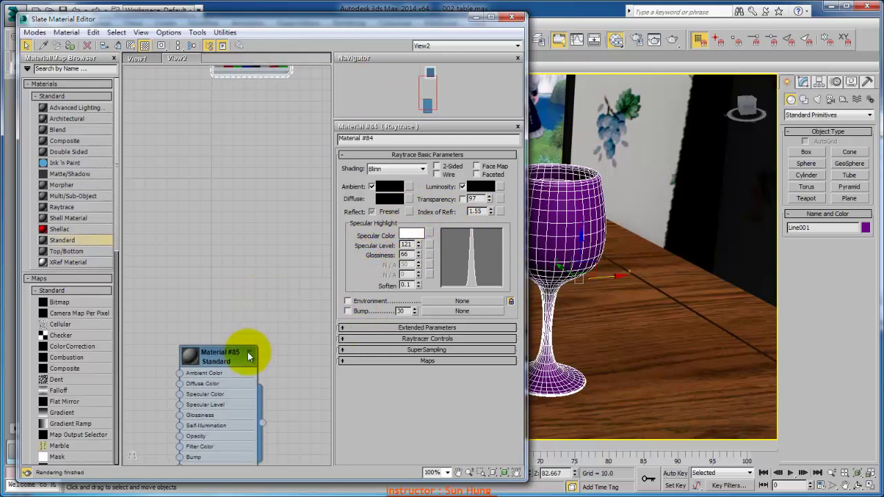
drag(253, 355, 281, 112)
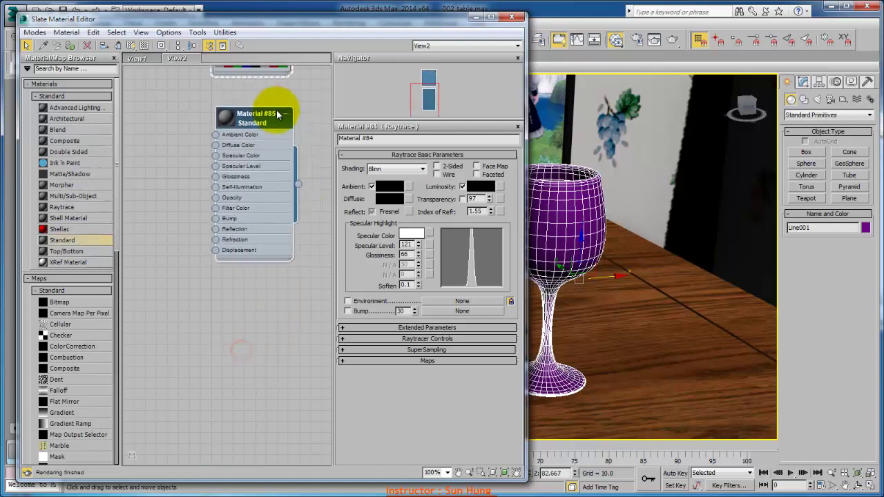
middle_drag(280, 113, 291, 308)
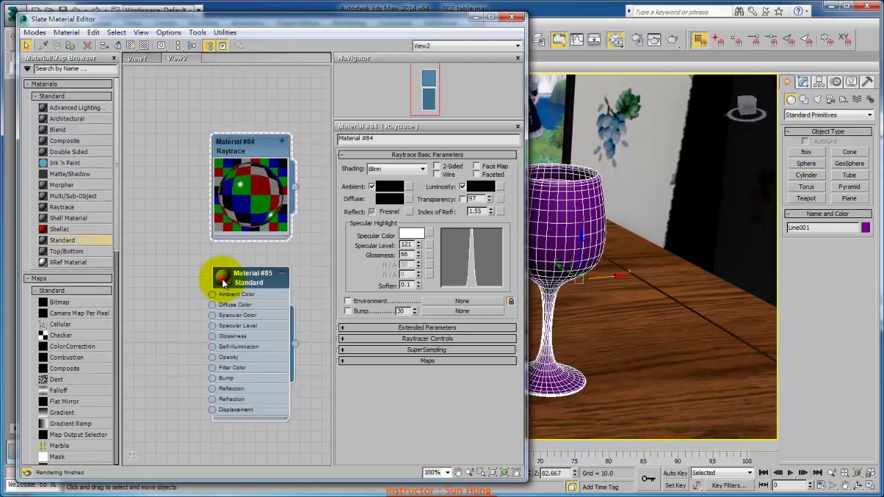
- Enlarge the Standard material's preview and show the checkered background in it
double_click(222, 277)
click(145, 45)
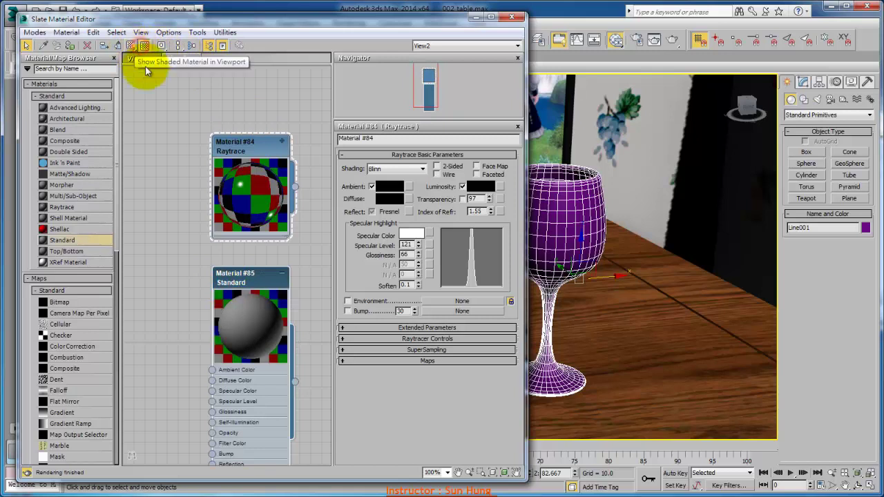
middle_drag(276, 244, 280, 181)
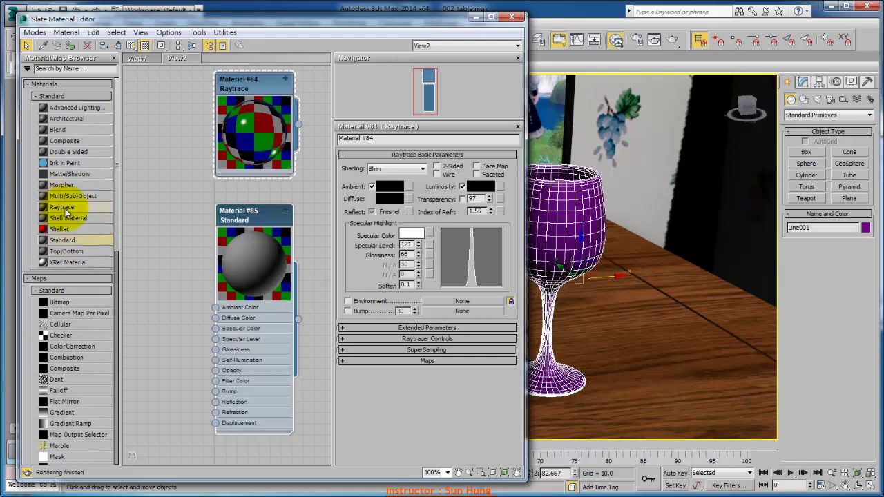
- Try a Raytrace map connected to both Reflection and Refraction of the Standard material, and delete the map
scroll(112, 325, down, 8)
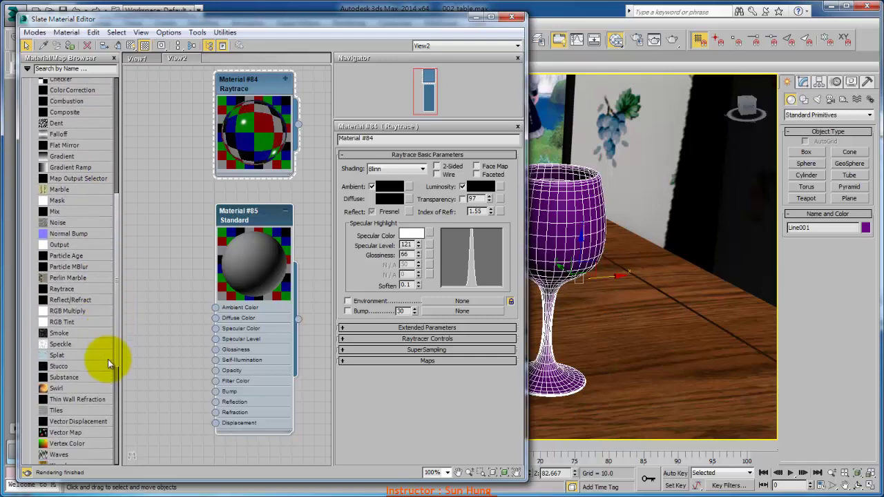
scroll(107, 359, up, 1)
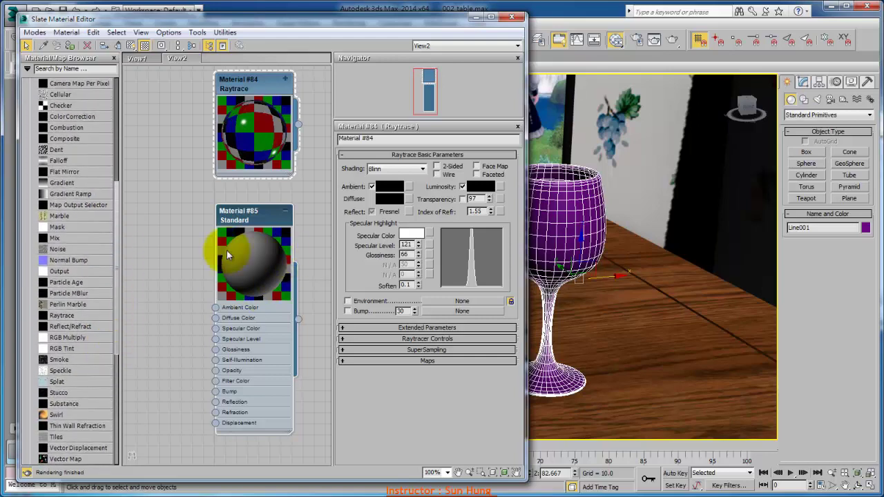
right_click(254, 91)
click(254, 84)
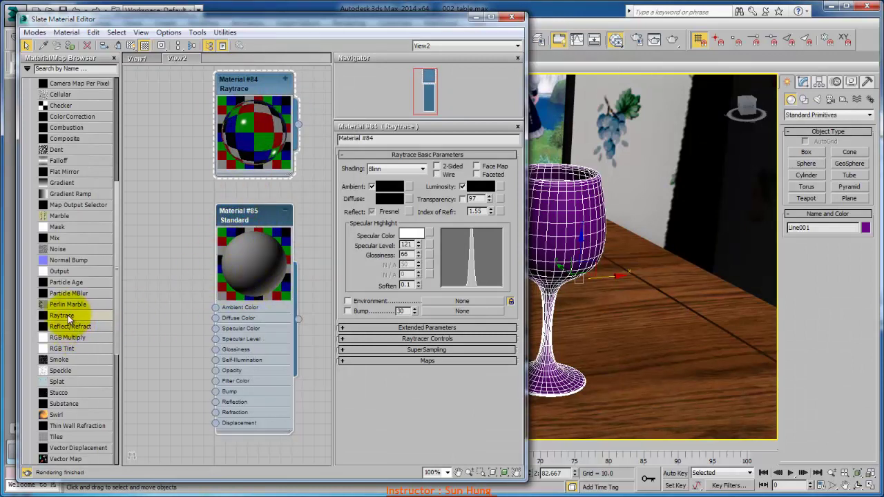
drag(68, 315, 216, 402)
drag(187, 357, 215, 411)
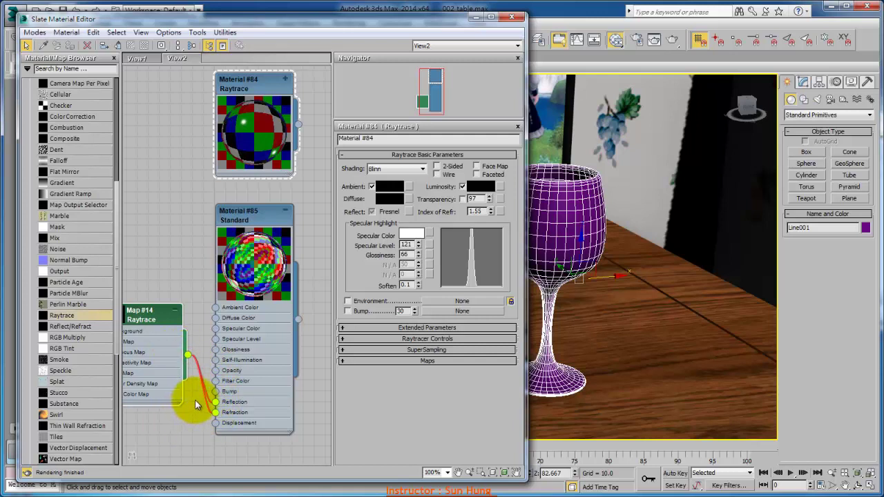
mouse_move(155, 315)
mouse_down()
mouse_move(152, 306)
mouse_move(168, 322)
mouse_up()
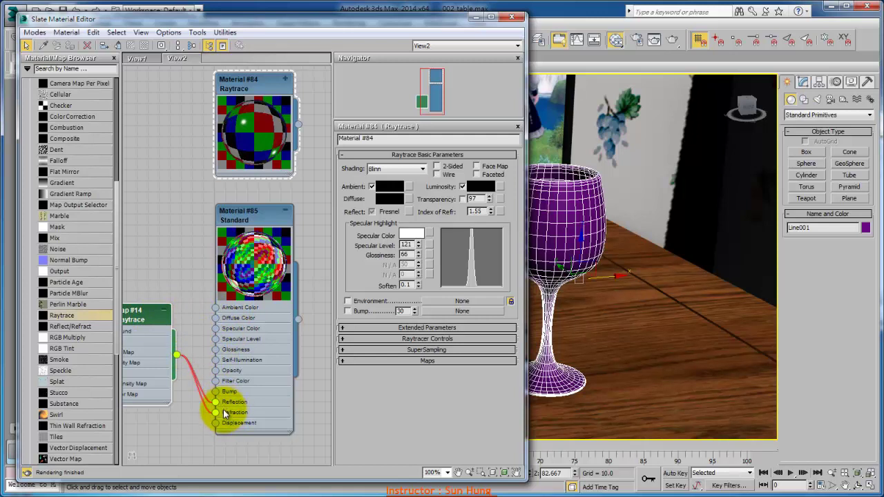
drag(241, 81, 245, 85)
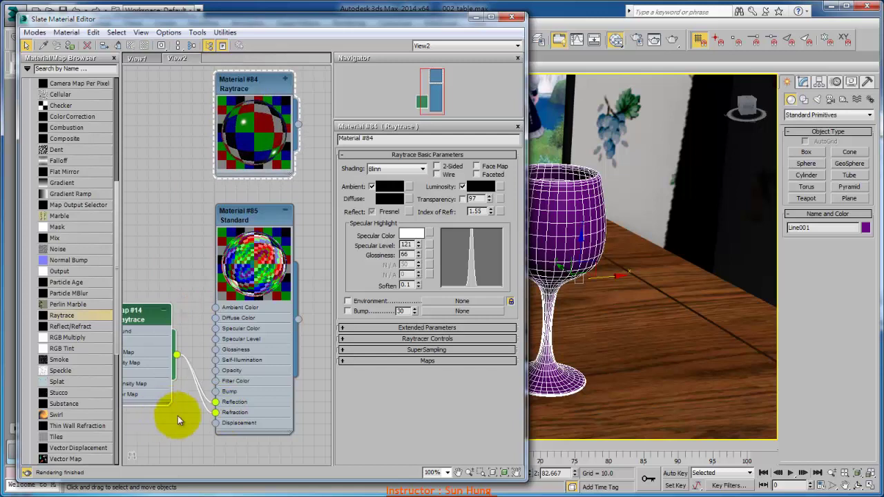
key(Delete)
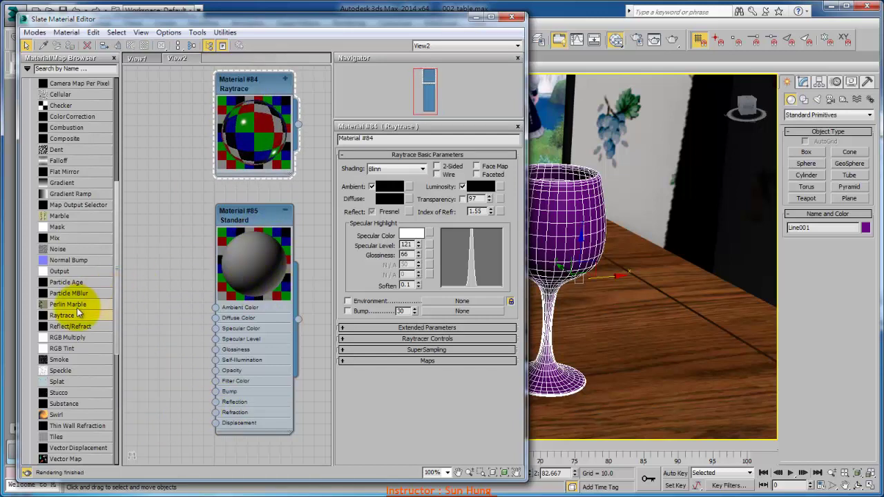
- Add a Reflect/Refract map and connect it to both Reflection and Refraction of the Standard material
click(120, 330)
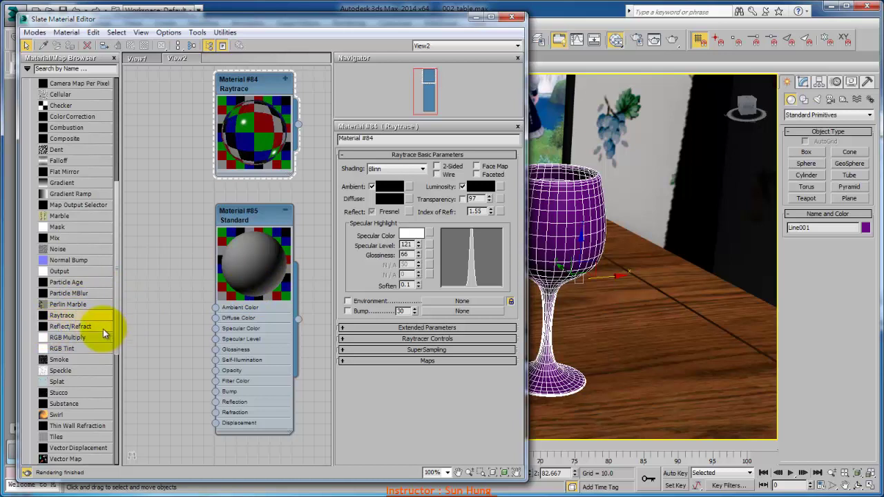
drag(64, 327, 215, 402)
drag(188, 363, 215, 413)
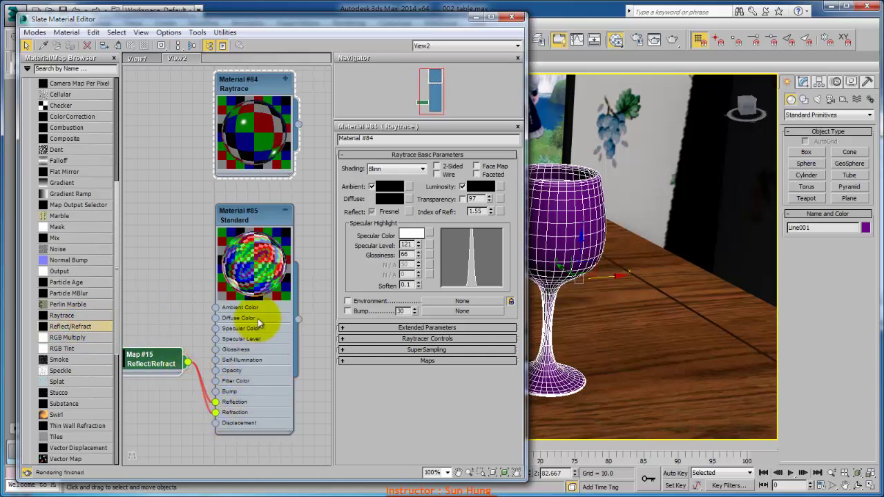
- Set the Standard material's Diffuse color to black, its Specular Level to 118 and its Glossiness to 58
double_click(258, 220)
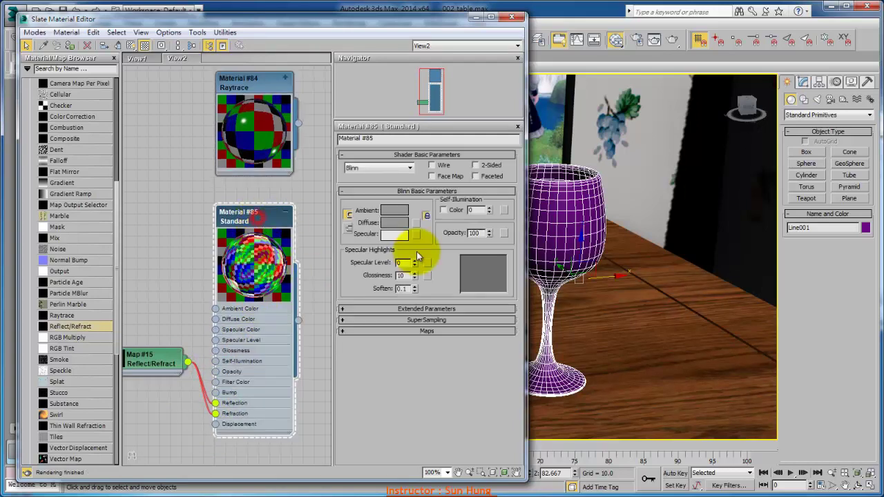
click(394, 223)
drag(655, 111, 657, 73)
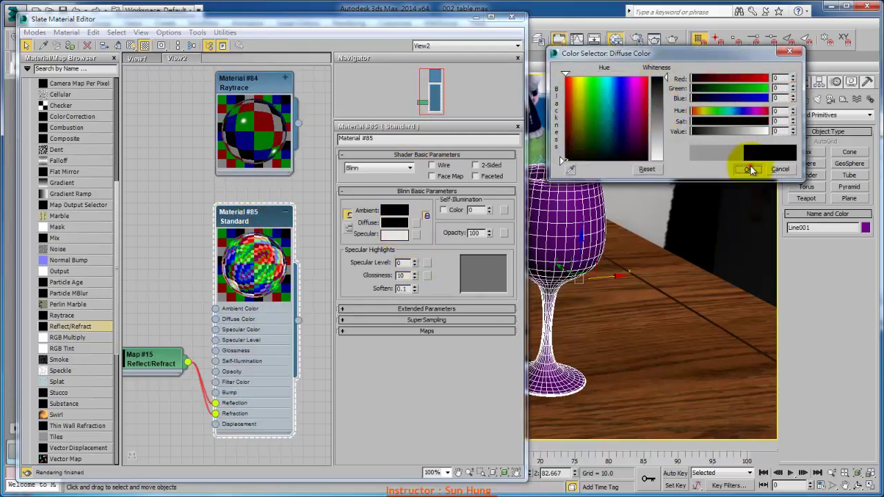
click(750, 167)
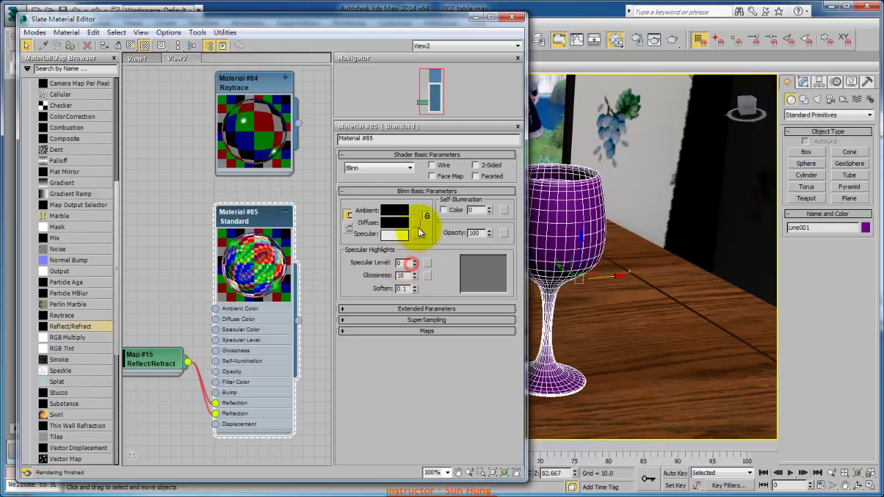
drag(415, 266, 419, 247)
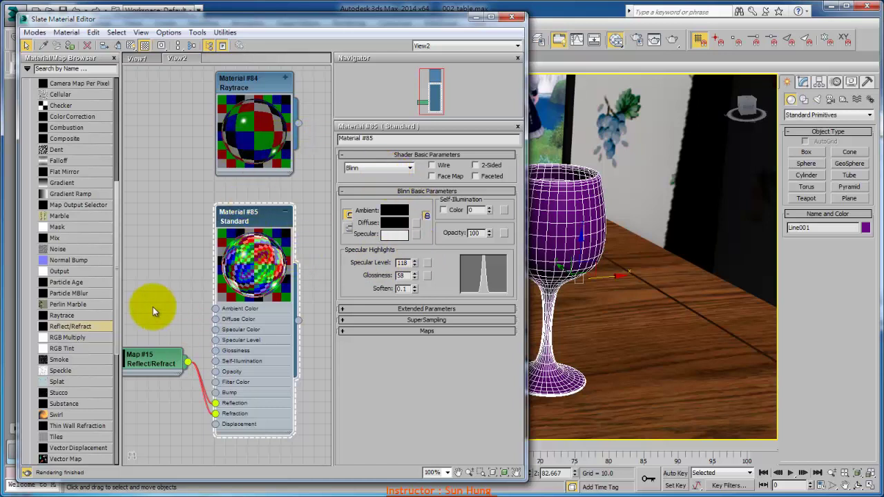
- Open the Reflect/Refract map's parameters, and move the material editor aside and back to examine the spheres and wine glass in the scene
click(149, 363)
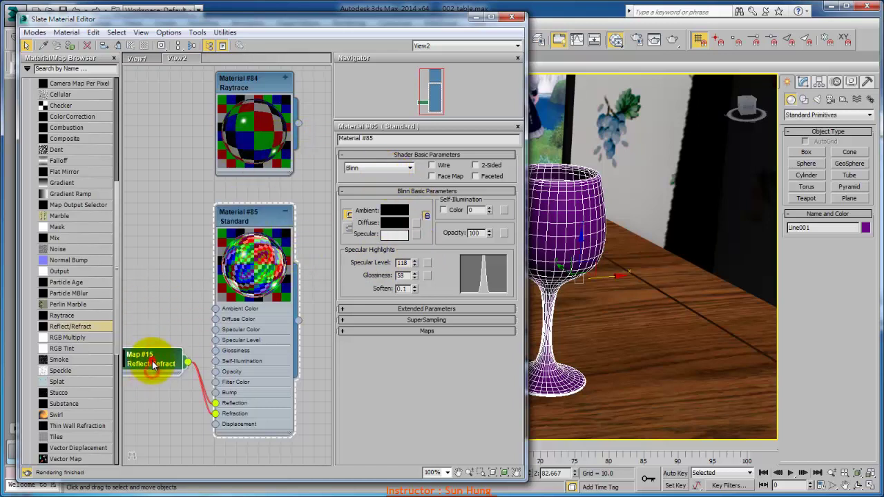
double_click(149, 364)
click(464, 172)
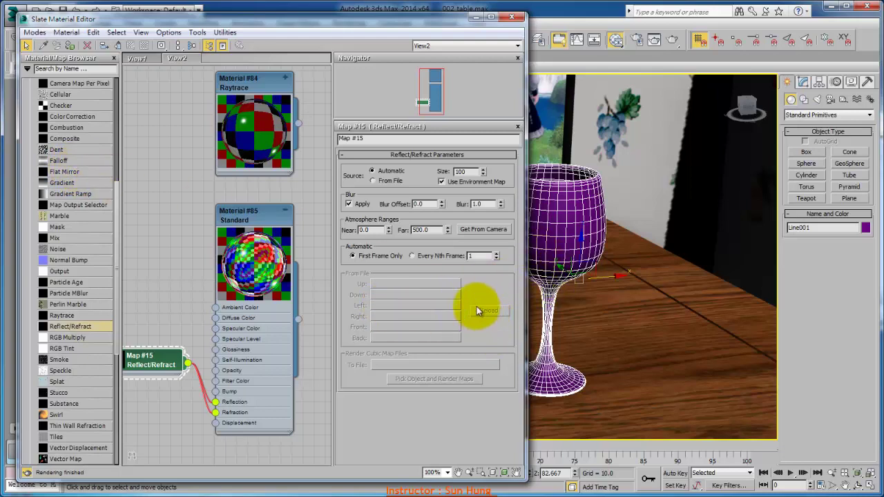
drag(425, 20, 674, 450)
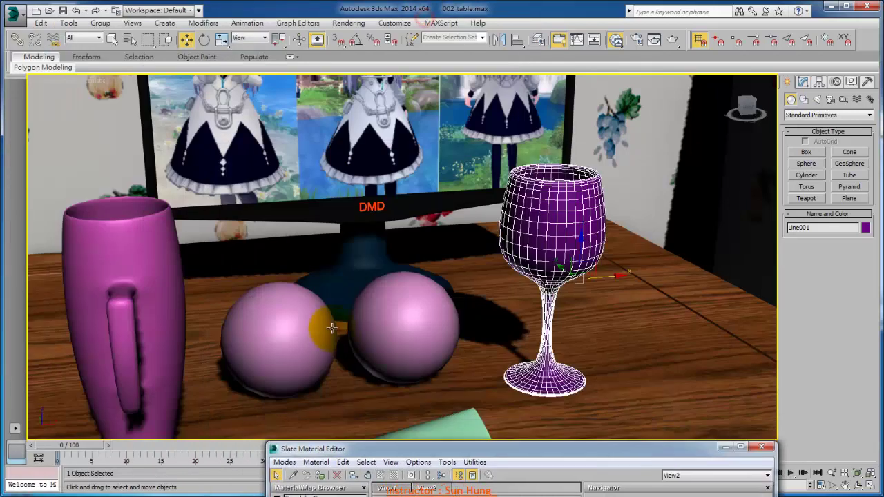
drag(564, 453, 312, 21)
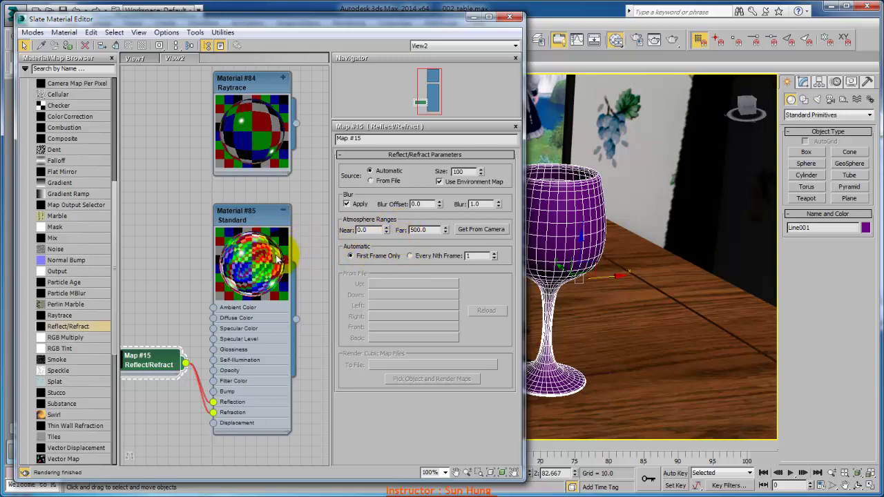
click(377, 229)
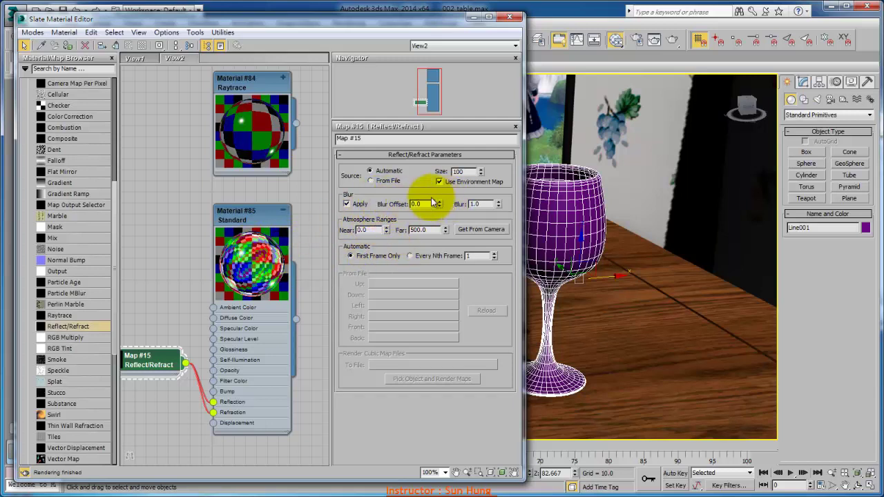
- Set the Reflect/Refract map's Blur to 5.0
key(Tab)
double_click(484, 205)
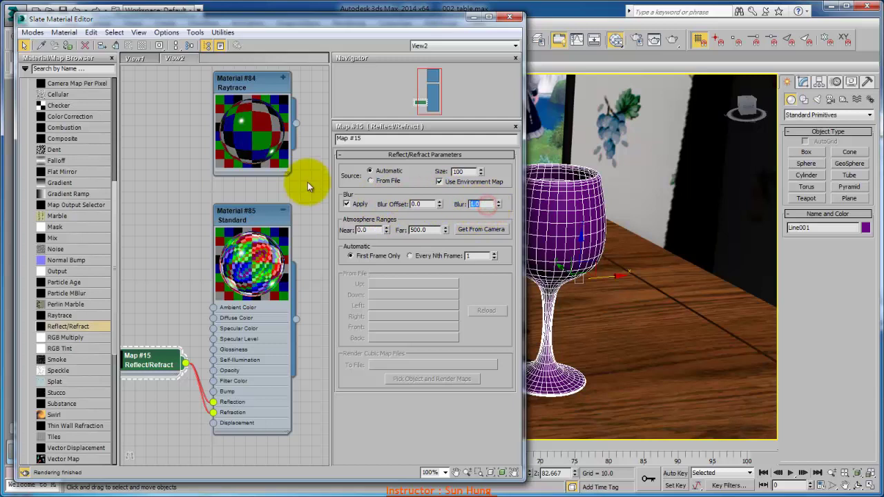
text(5)
key(Return)
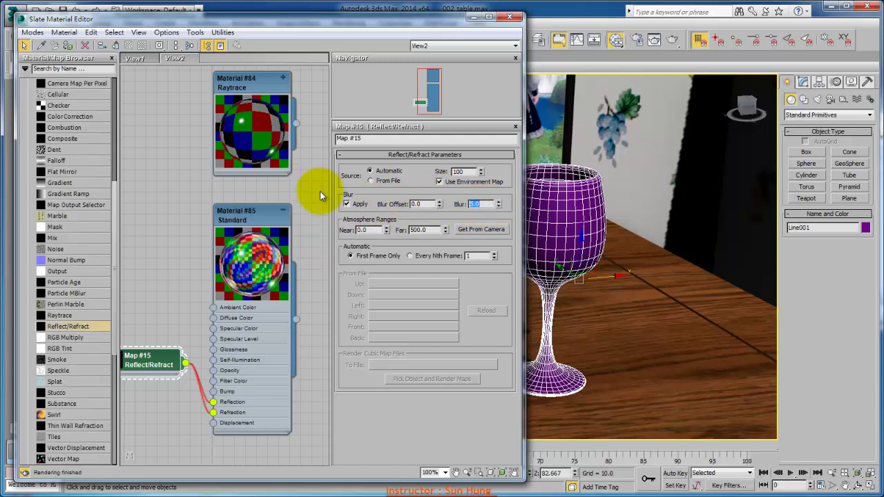
click(369, 231)
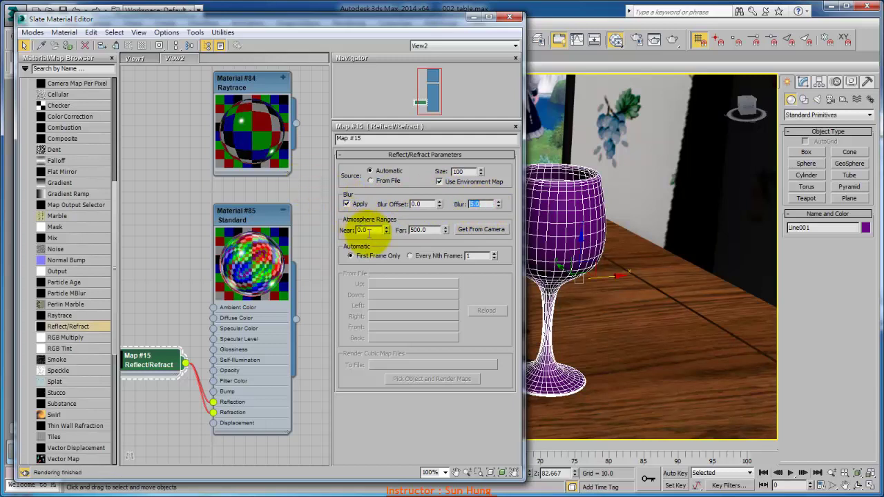
click(481, 241)
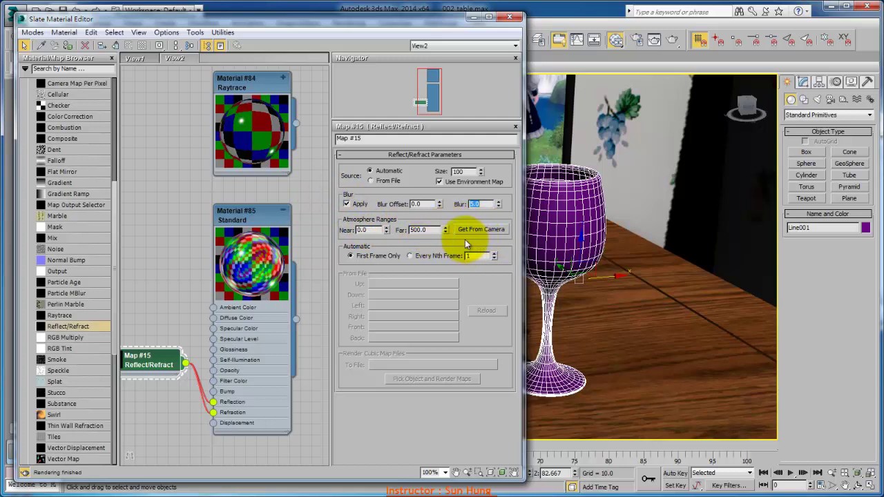
- Move the Reflect/Refract node level with the Standard material's inputs, and assign the Raytrace material to the right sphere and the Standard material to the left sphere
drag(164, 360, 175, 408)
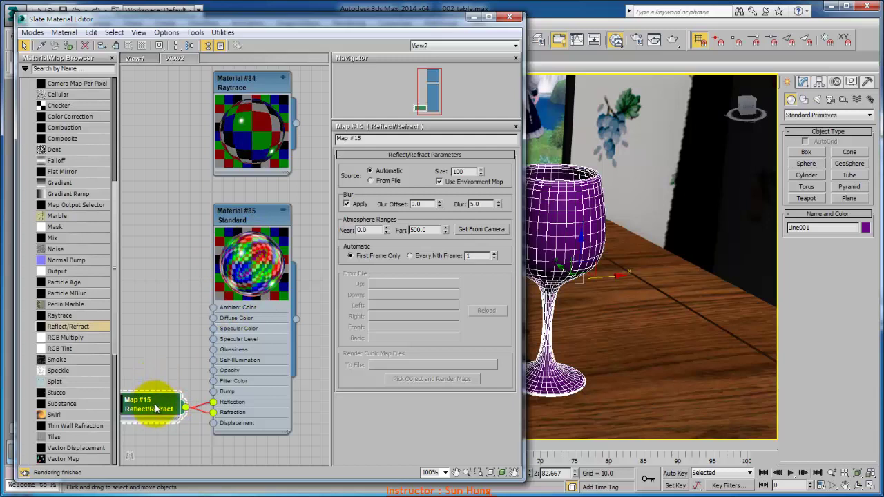
mouse_move(154, 402)
mouse_down()
mouse_move(180, 361)
mouse_move(143, 393)
mouse_move(145, 404)
mouse_up()
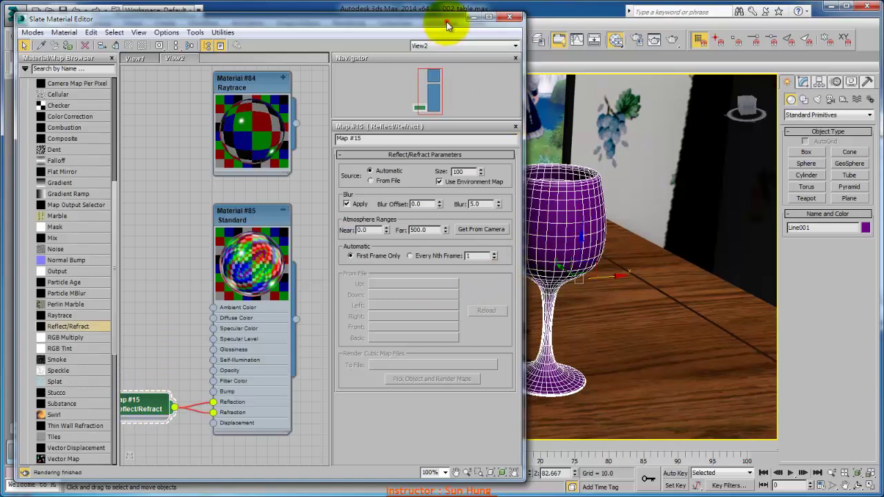
drag(449, 23, 534, 369)
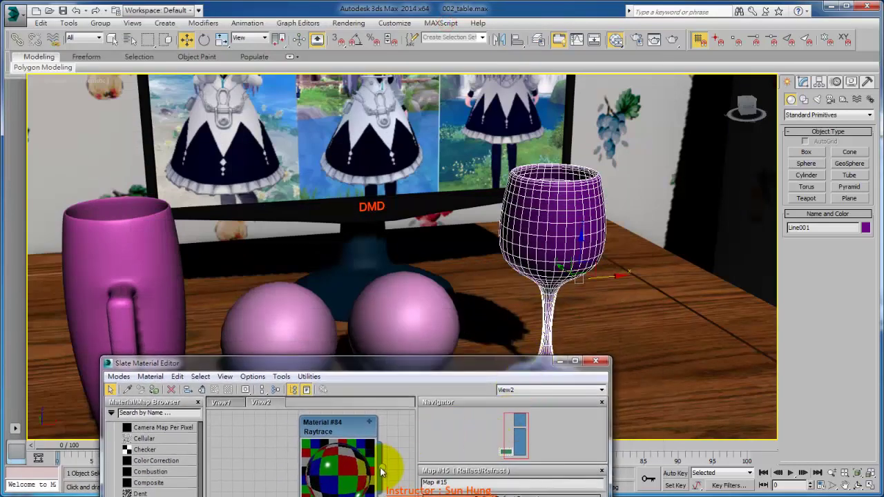
drag(382, 467, 413, 336)
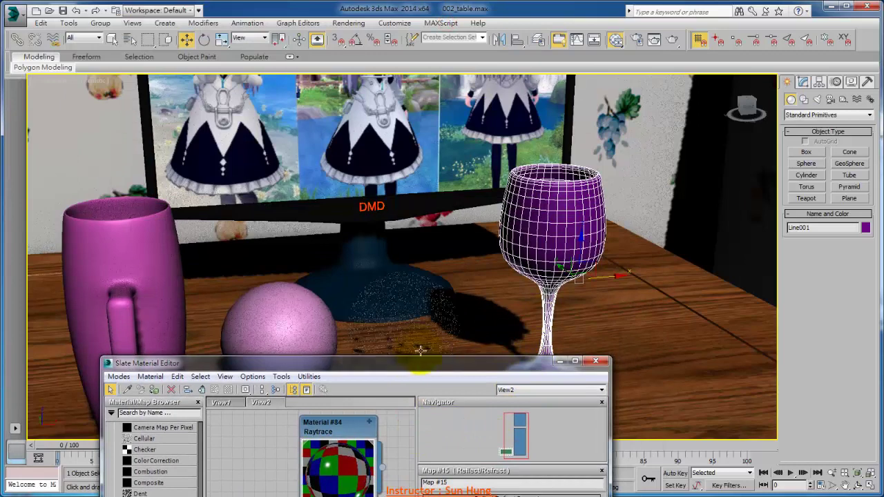
middle_drag(404, 495, 409, 454)
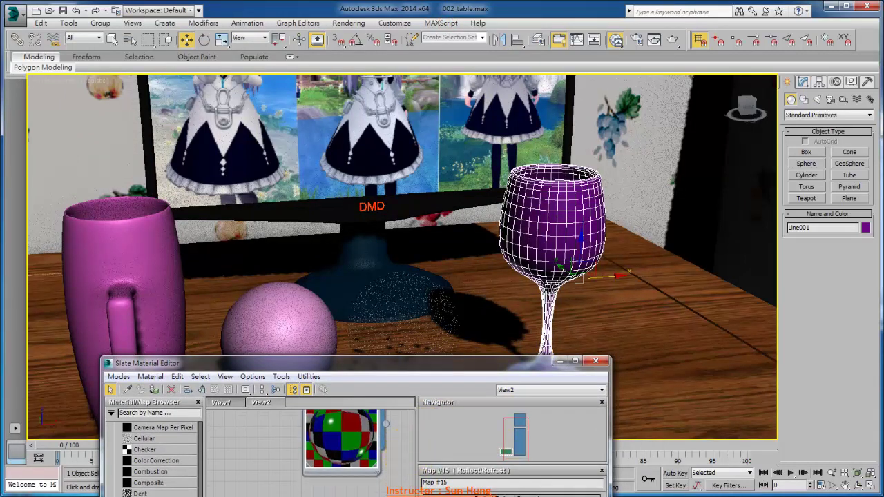
middle_drag(387, 496, 354, 482)
drag(393, 433, 279, 334)
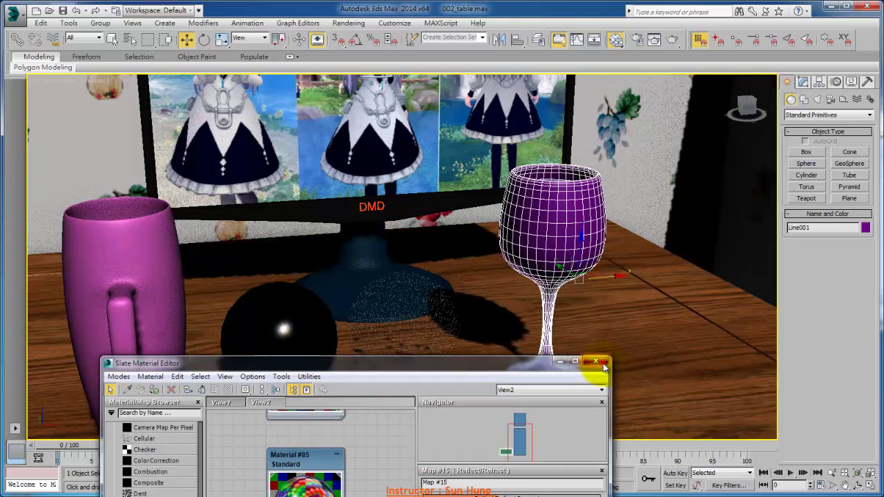
- Close the material editor, reframe the scene around the objects on the table and render the perspective view
click(595, 361)
middle_drag(619, 208, 678, 163)
click(674, 41)
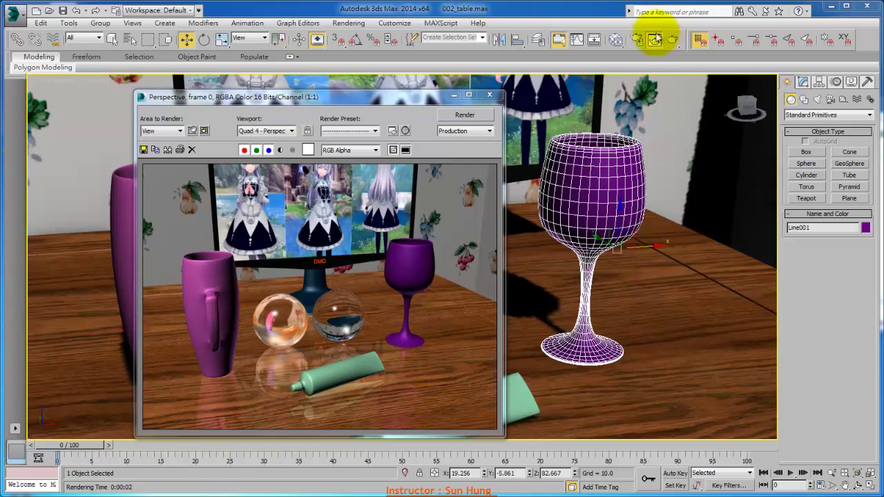
- Set the Standard material's Reflection map amount to 15 and render the scene again
click(615, 39)
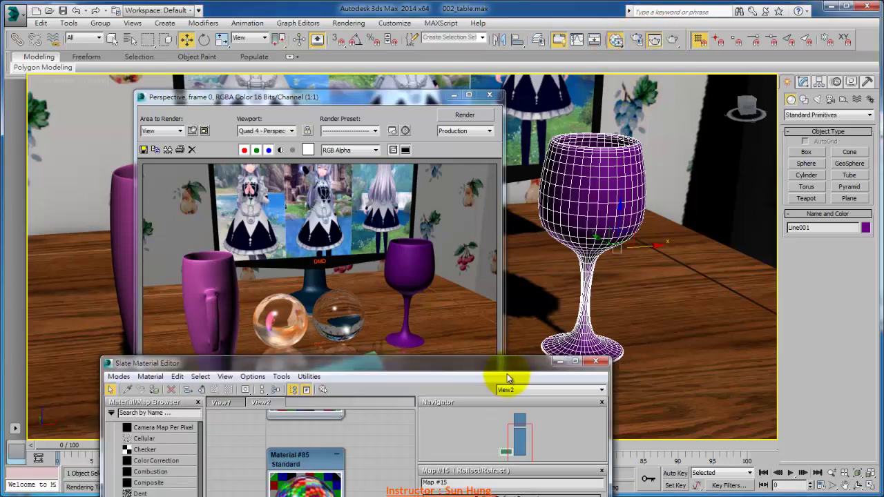
drag(509, 372, 743, 27)
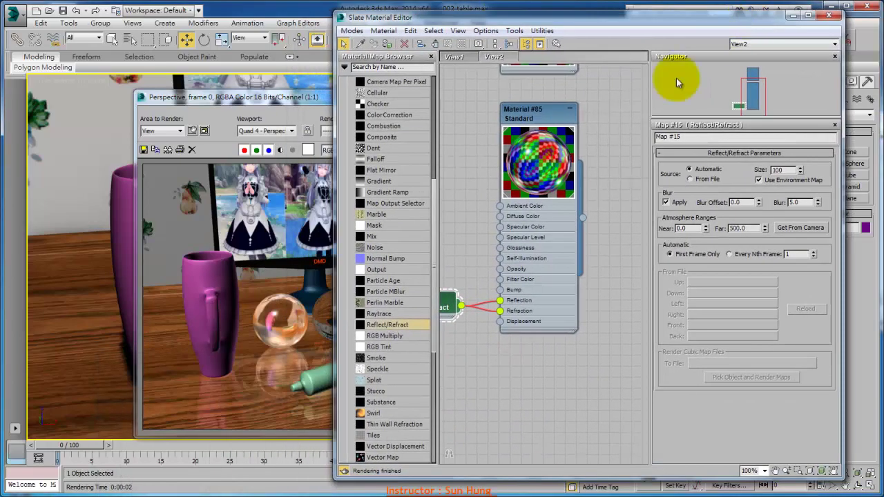
double_click(548, 108)
click(740, 330)
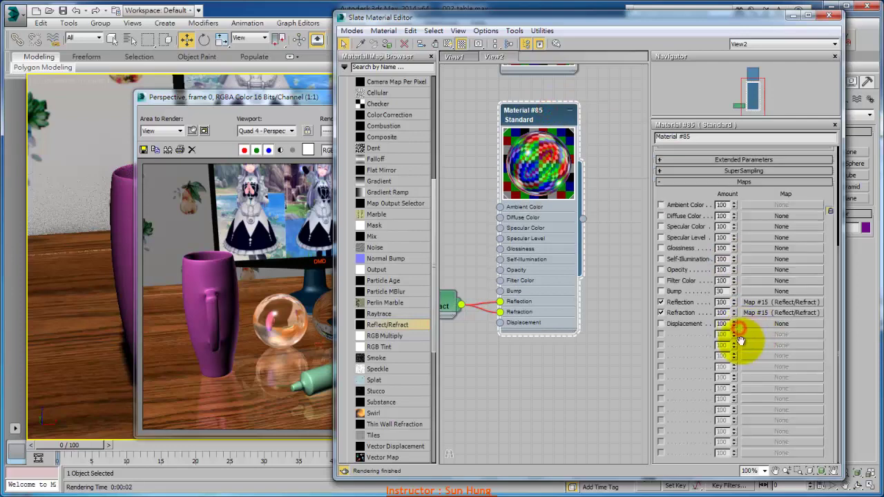
drag(727, 302, 696, 304)
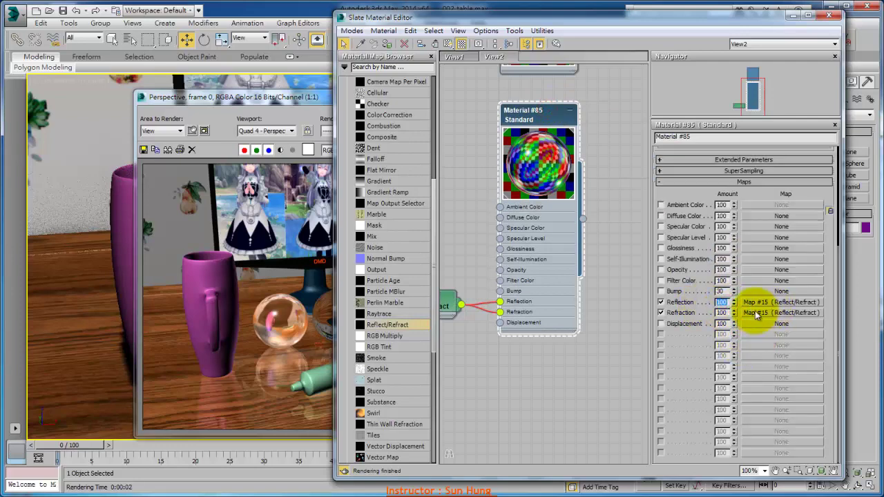
text(15)
key(Return)
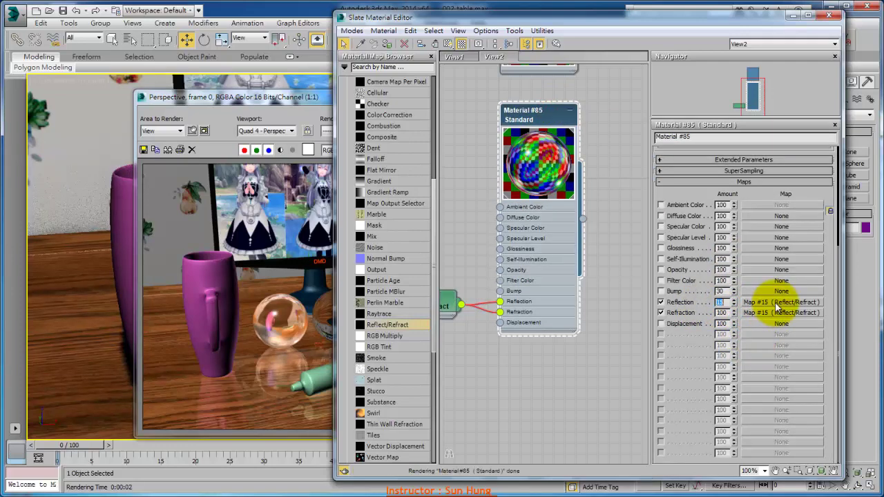
drag(790, 15, 828, 107)
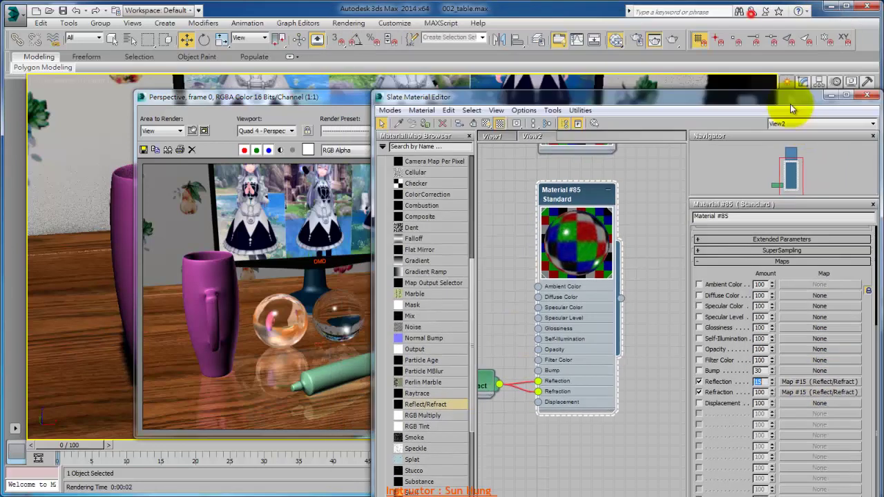
click(670, 41)
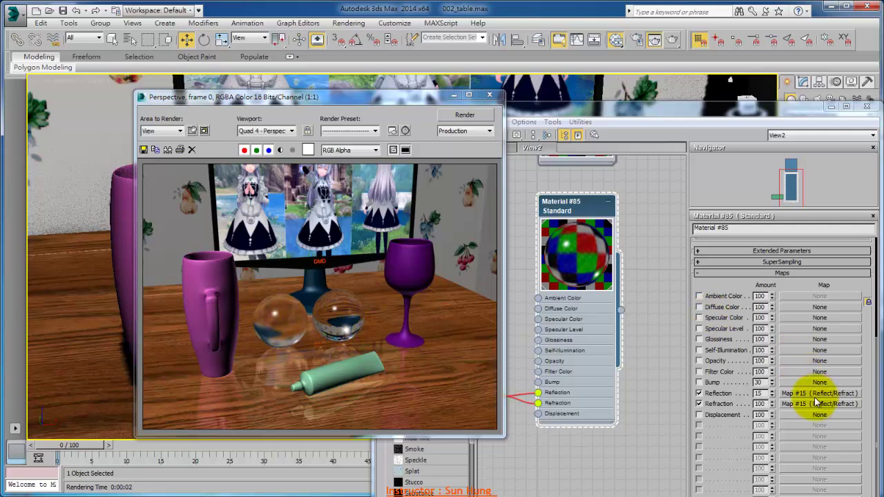
- Open the Reflect/Refract map's parameters and set its Blur to 0
click(635, 277)
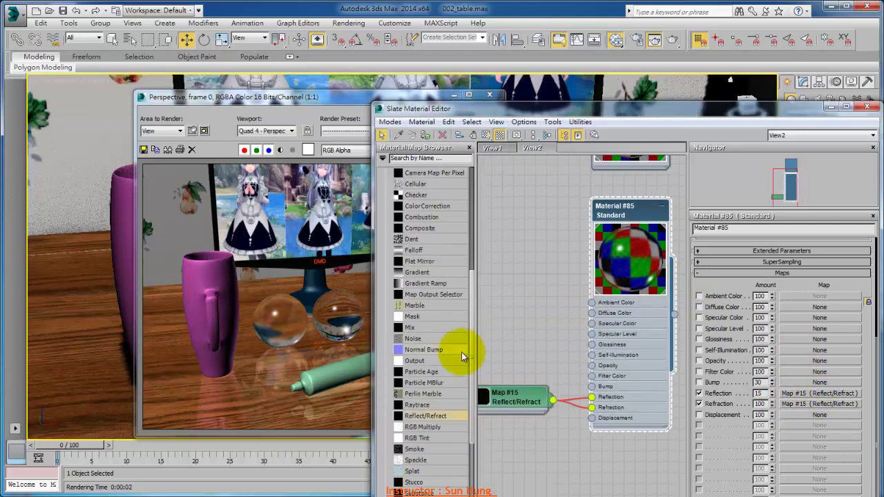
double_click(523, 396)
double_click(834, 293)
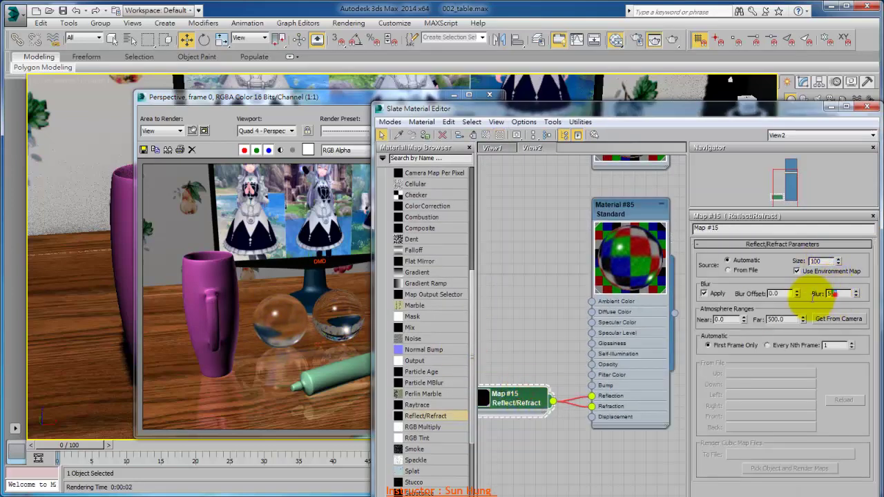
text(0)
key(Return)
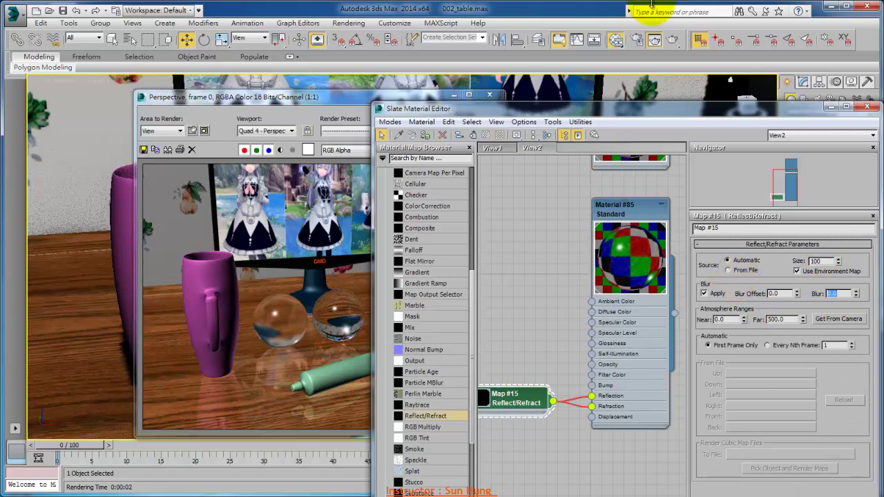
- Render the scene, examine the two glass spheres up close in the image, and close the render window
click(673, 40)
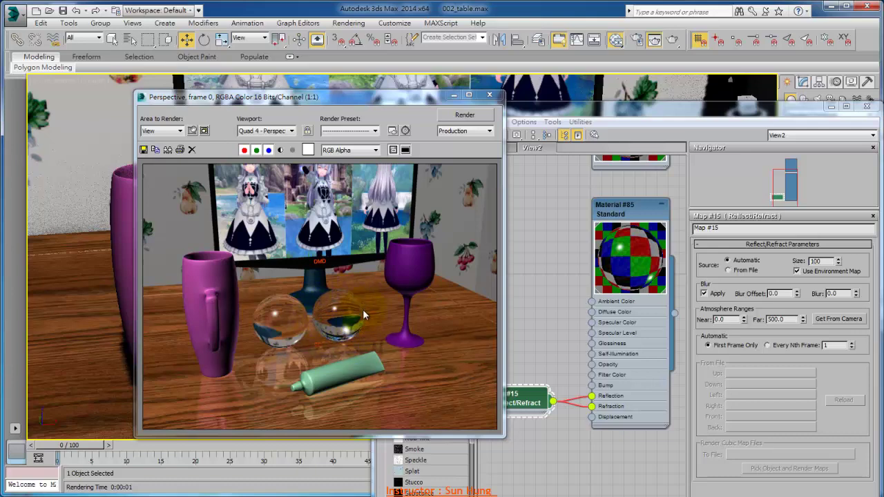
scroll(345, 320, up, 2)
scroll(357, 316, down, 1)
middle_drag(349, 257, 316, 216)
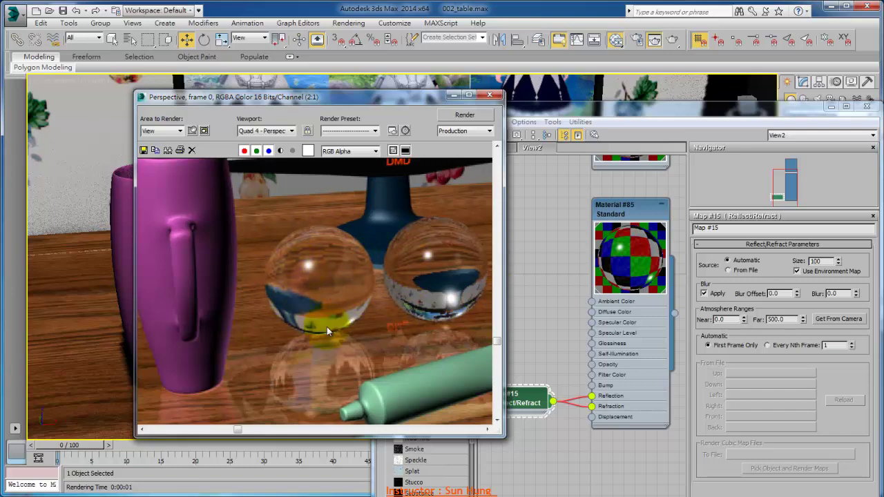
scroll(390, 266, down, 2)
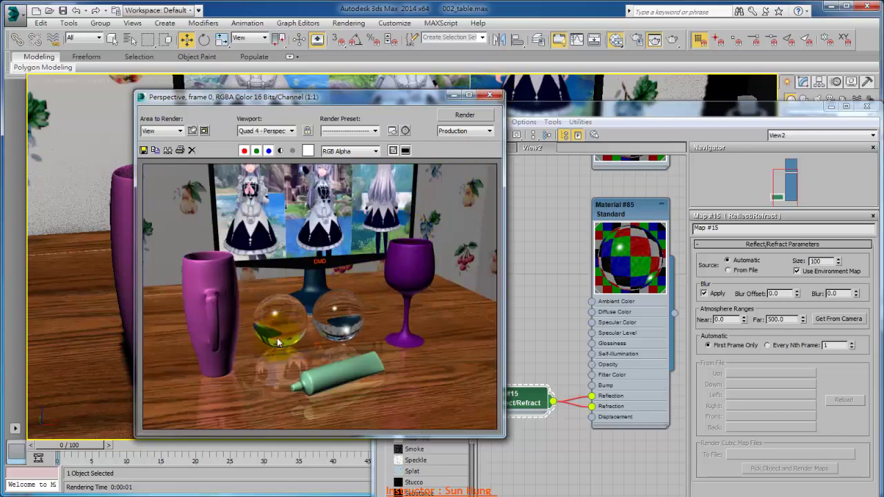
click(497, 99)
- Clone the wine glass as a single Copy placed beside the original on the table
drag(790, 104, 511, 400)
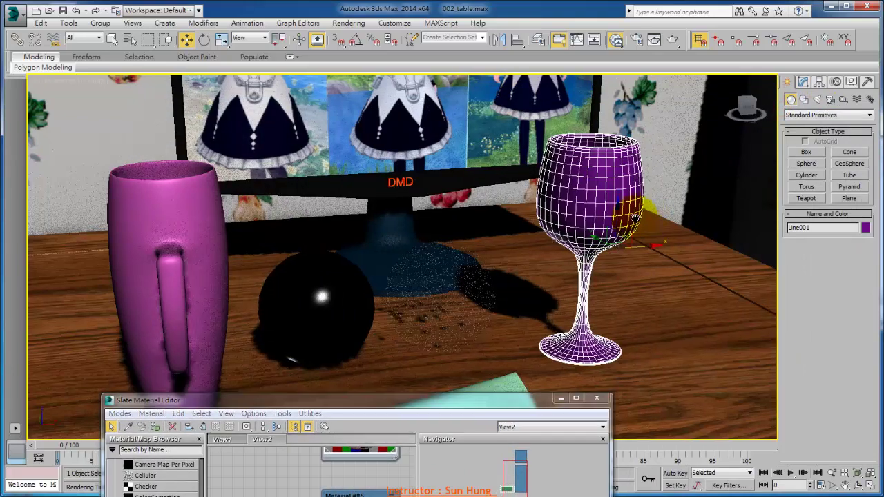
alt+middle_drag(634, 217, 498, 251)
mouse_move(500, 252)
shift+mouse_down()
mouse_move(651, 242)
mouse_move(629, 240)
shift+mouse_up()
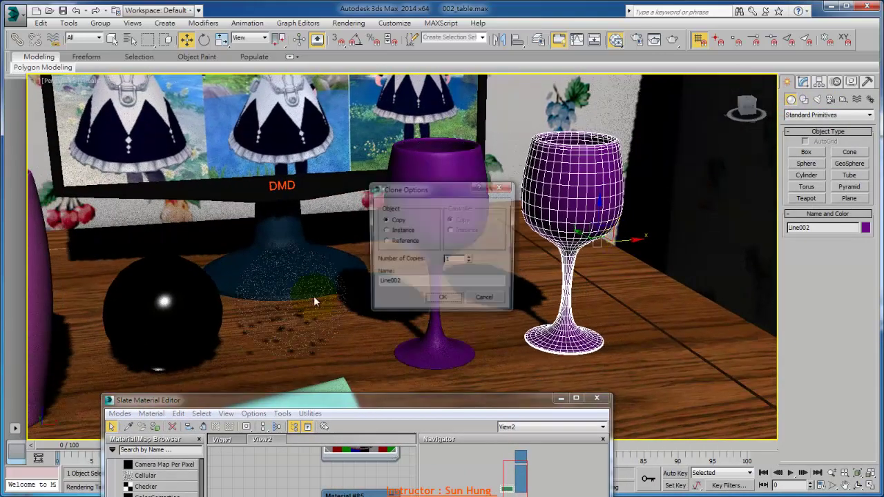
click(444, 301)
- Delete both spheres from the table
click(321, 302)
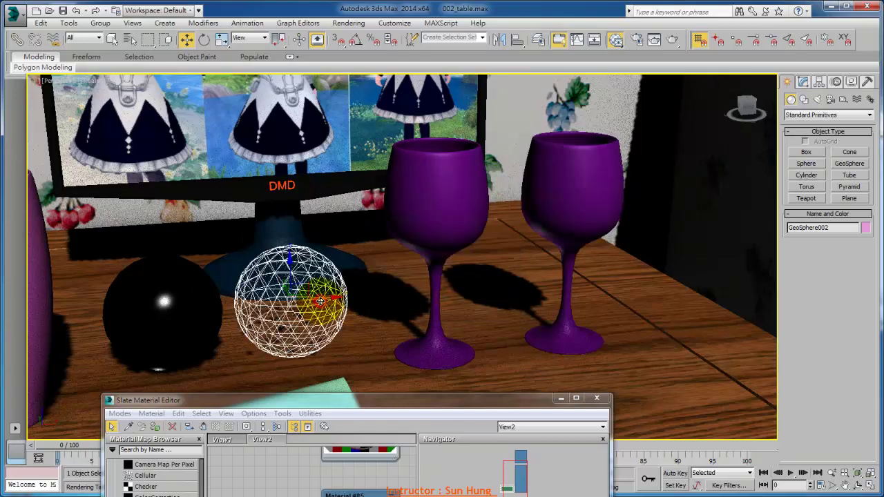
click(181, 313)
key(Delete)
- Select both wine glasses and move them together in front of the monitor stand, where the spheres stood
click(448, 239)
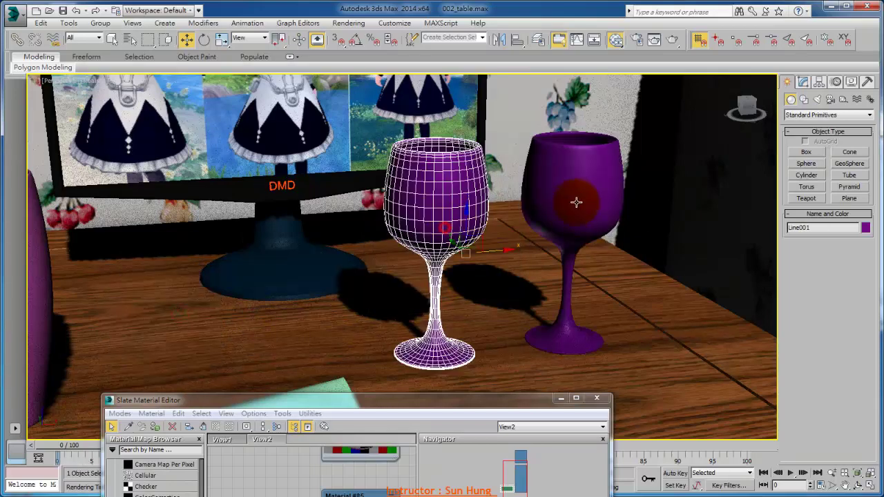
ctrl+click(575, 202)
drag(575, 202, 342, 274)
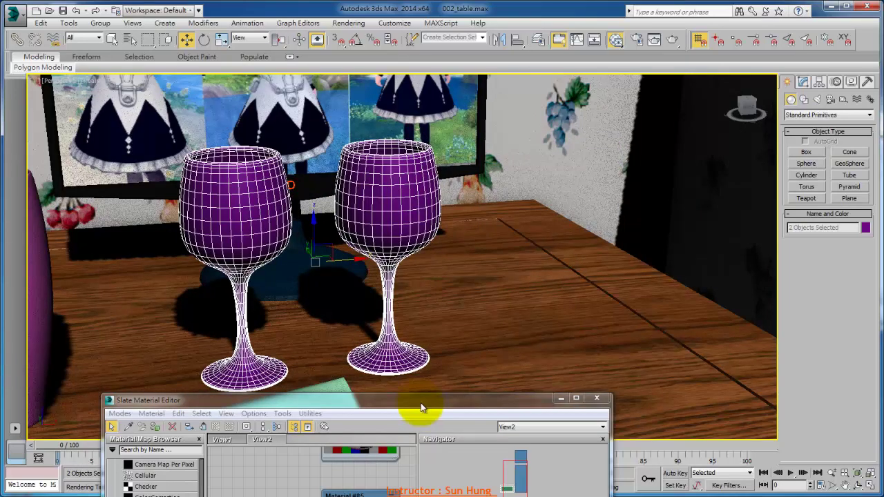
- Bring the material editor beside the glasses and assign the Standard material with the Reflect/Refract map to the left wine glass
drag(421, 407, 784, 74)
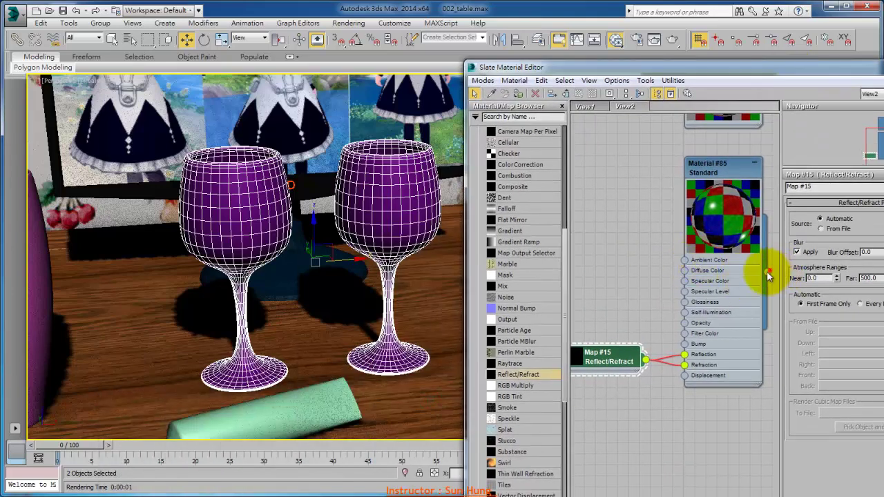
drag(769, 272, 621, 280)
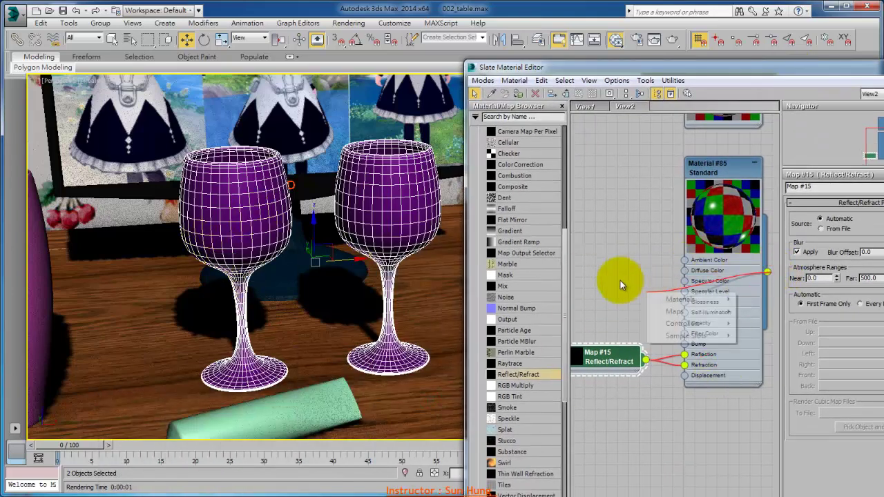
click(620, 282)
click(445, 266)
click(726, 187)
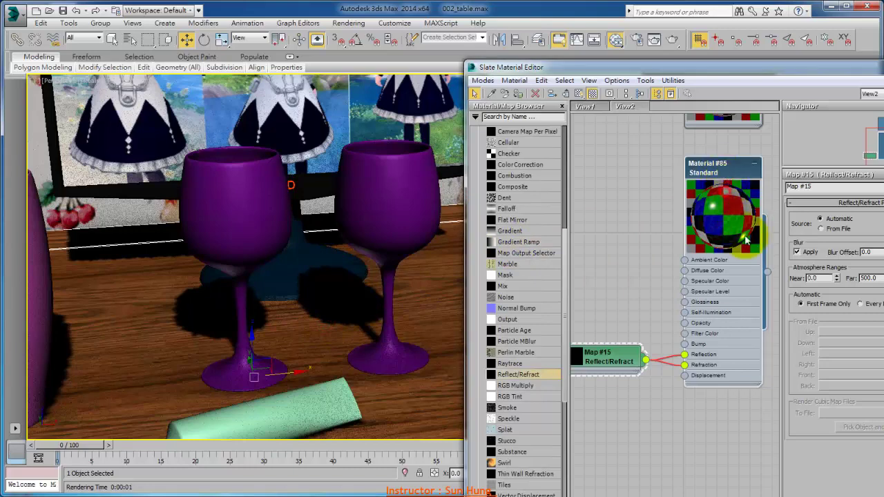
drag(767, 272, 249, 223)
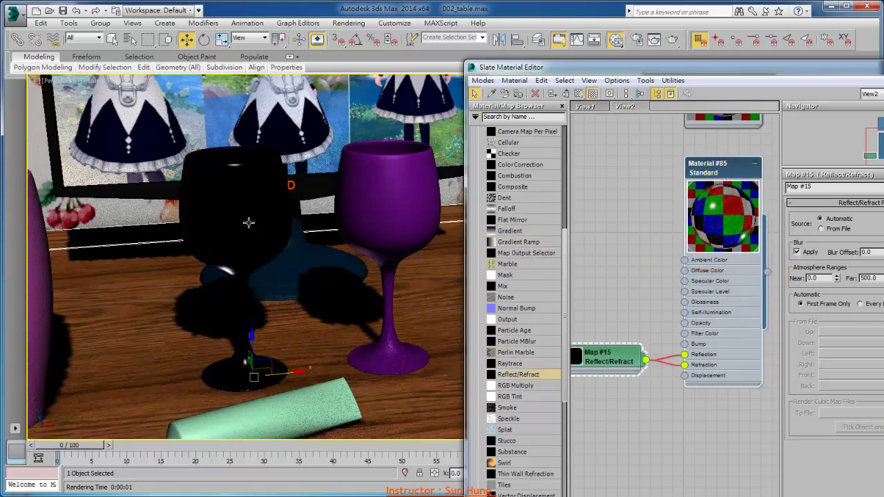
- Assign the Raytrace material to the right wine glass and render the scene to compare the two glasses
middle_drag(657, 204, 570, 340)
drag(680, 220, 406, 218)
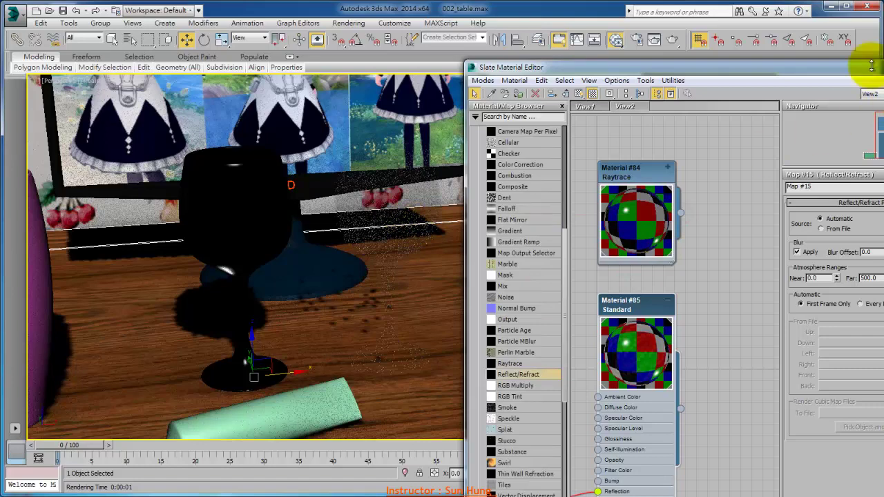
click(673, 40)
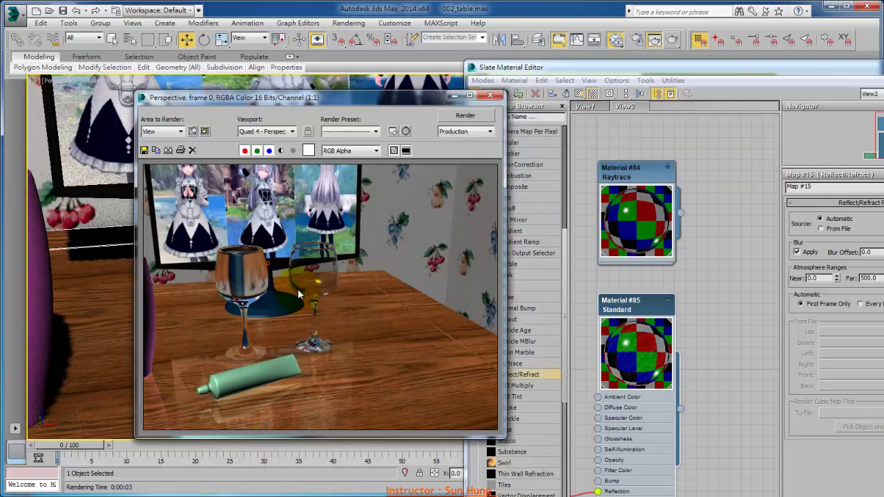
- Inspect the rendered wine glasses up close and render a nearer view of them to compare their reflections and refractions
scroll(298, 289, up, 1)
click(96, 301)
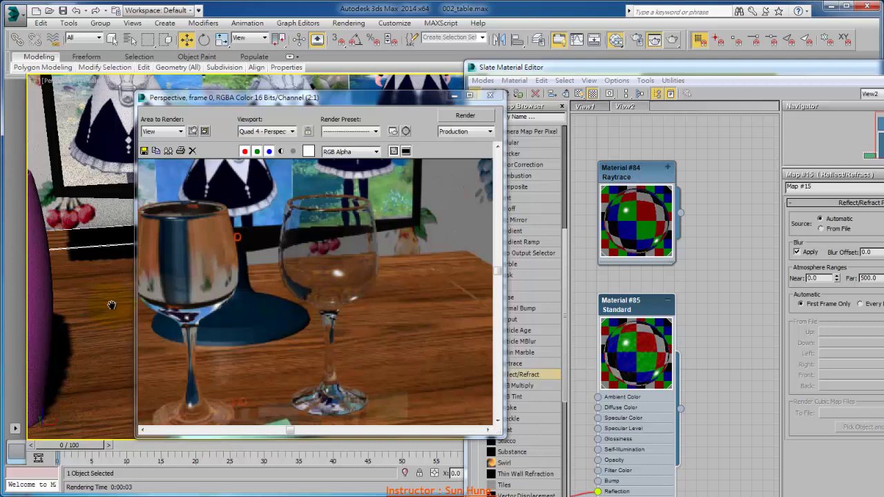
middle_drag(111, 306, 144, 306)
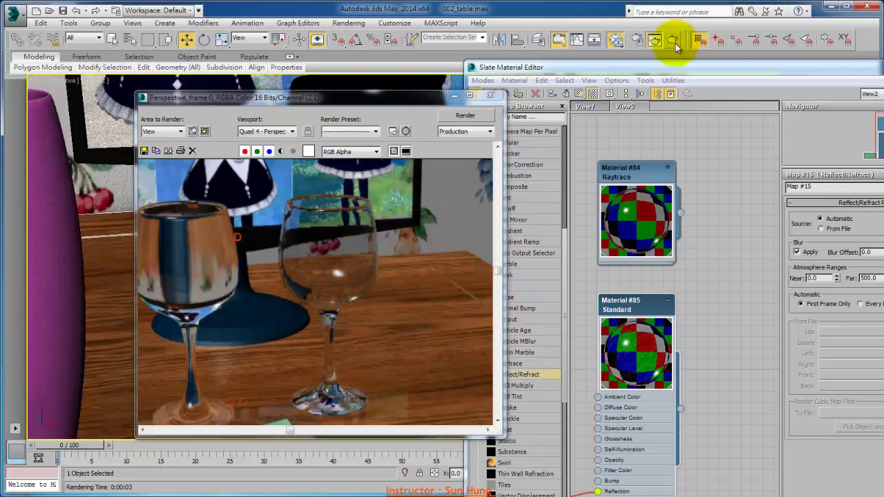
click(674, 42)
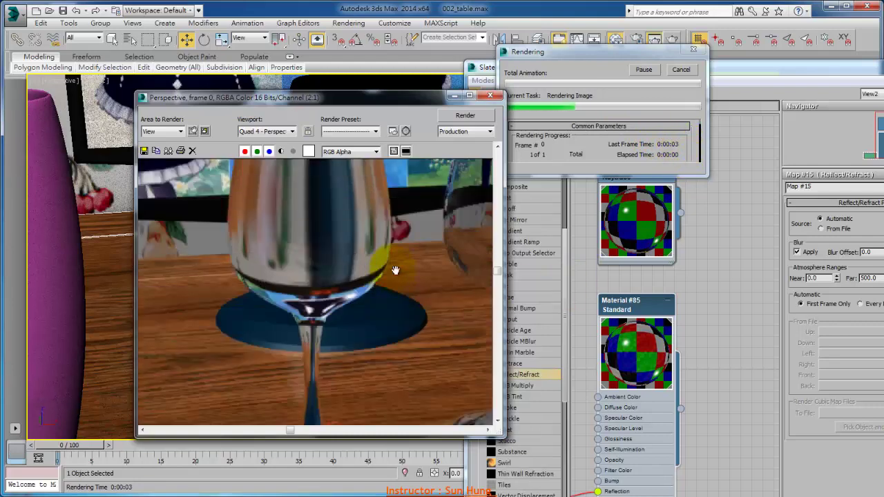
scroll(392, 273, down, 2)
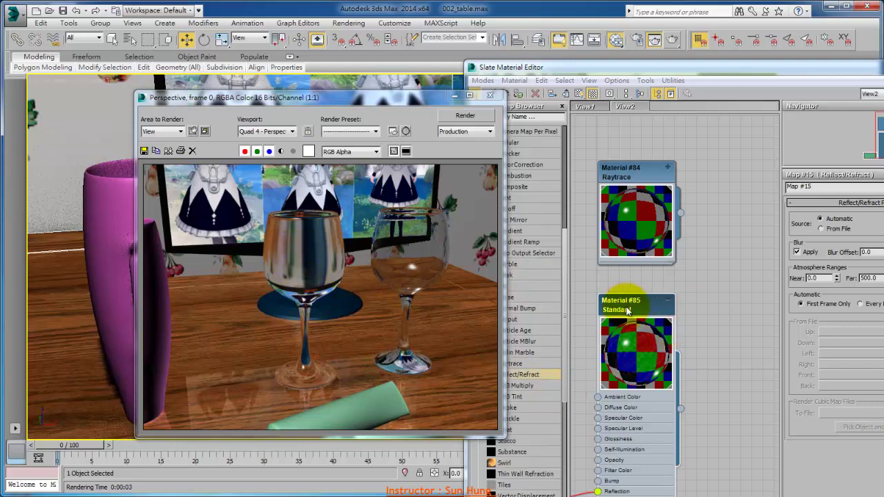
- Review the Standard material's Reflect/Refract map connections and locate the Reflect/Refract and Thin Wall Refraction maps in the map list
drag(635, 307, 643, 307)
middle_drag(643, 307, 705, 226)
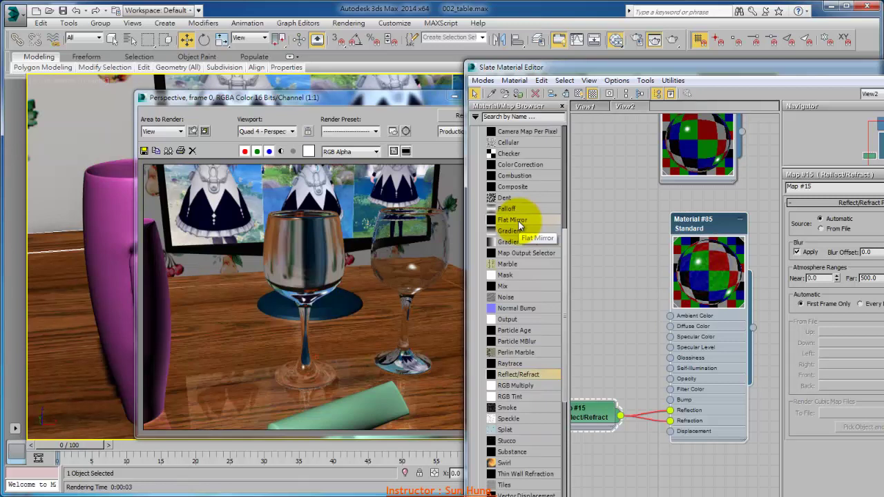
click(535, 375)
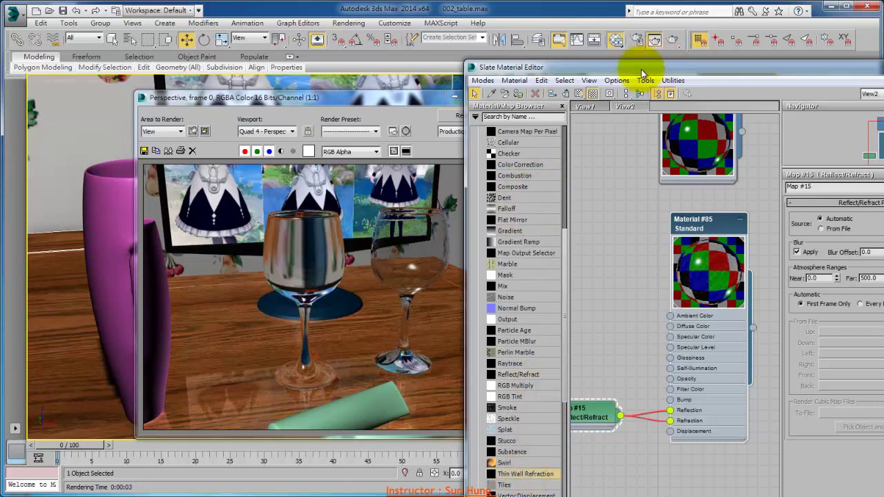
drag(642, 69, 629, 23)
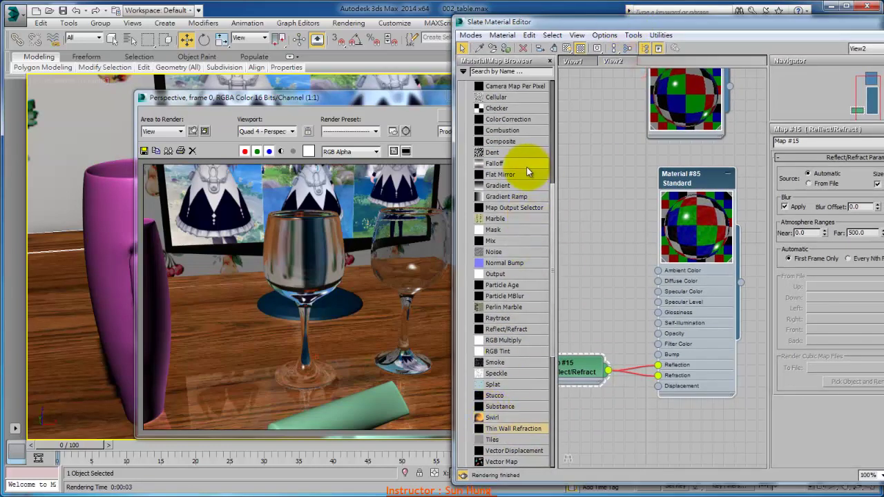
click(532, 430)
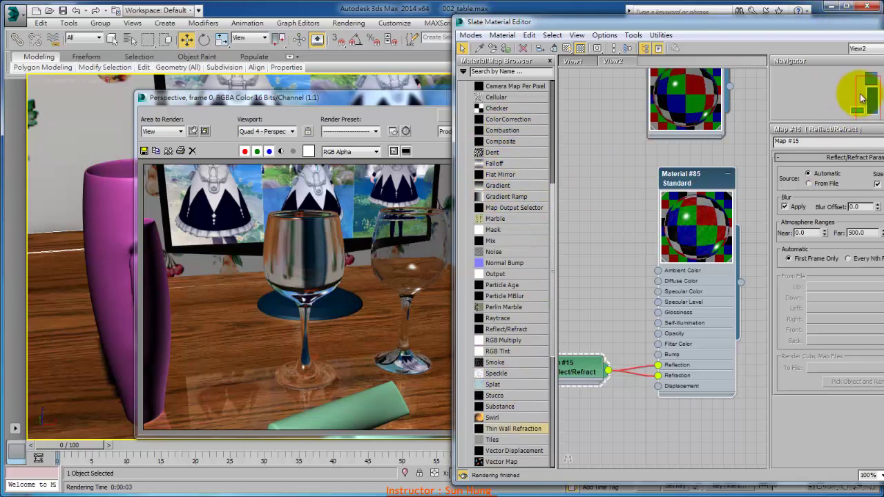
- Close the material editor and the rendered frame and delete the wine glass with the Standard material
drag(837, 23, 748, 21)
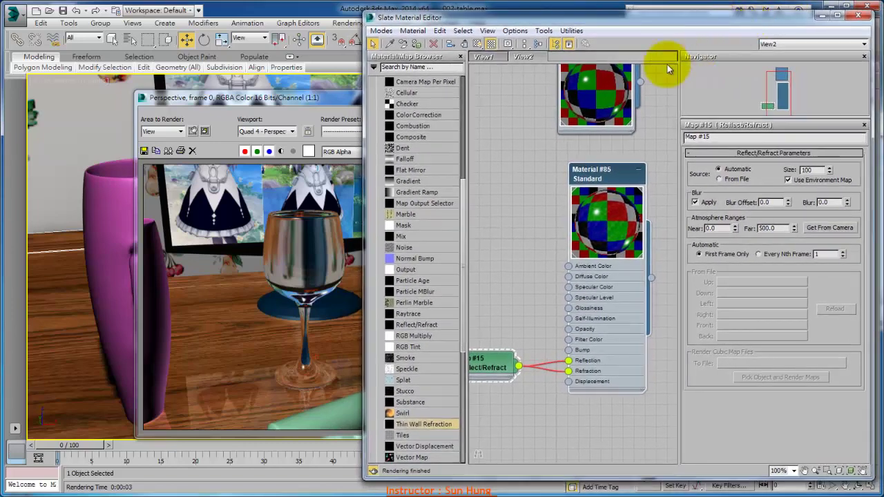
click(858, 15)
click(507, 95)
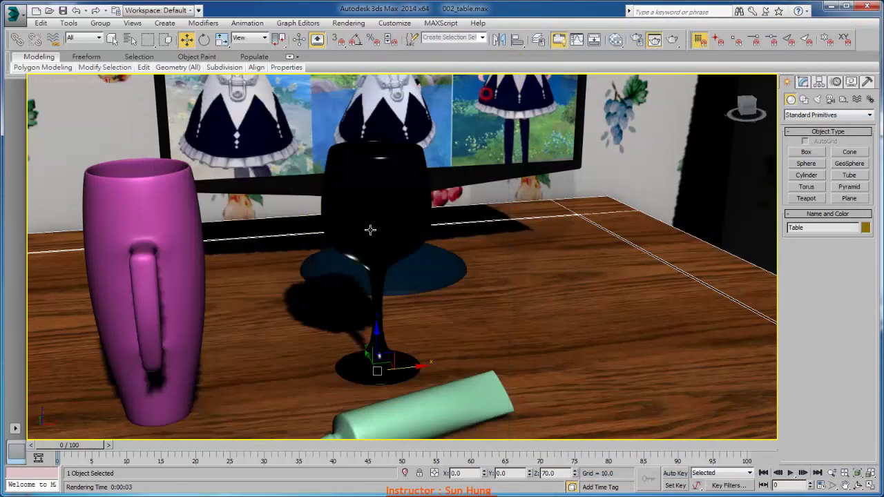
click(383, 228)
key(Delete)
- Select the remaining wine glass and bring up its Raytrace material in the material editor for review
click(517, 235)
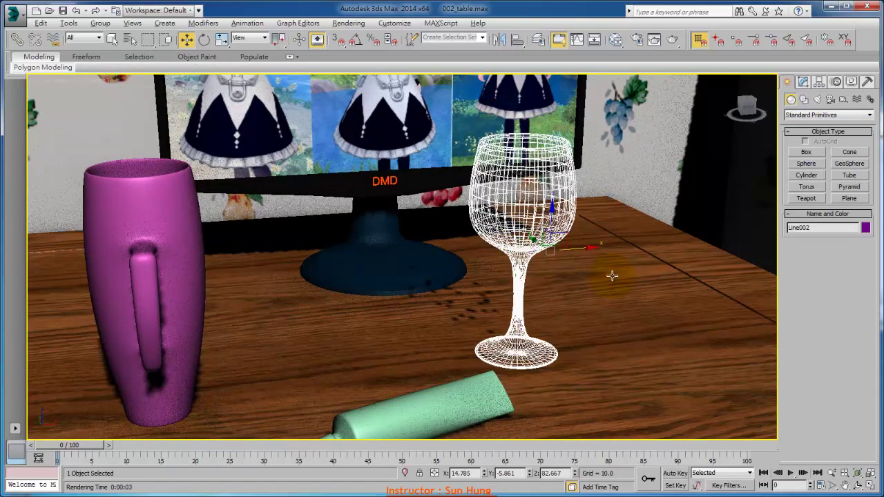
alt+middle_drag(613, 276, 625, 182)
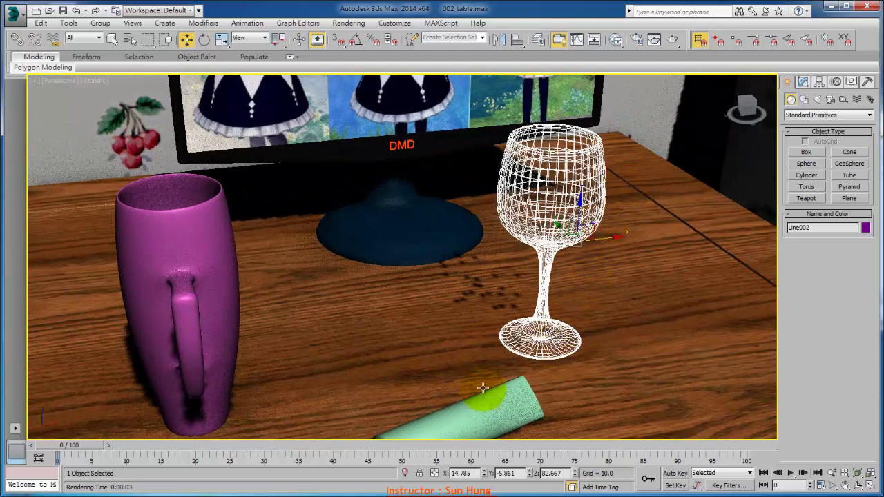
click(617, 40)
middle_drag(553, 219, 542, 269)
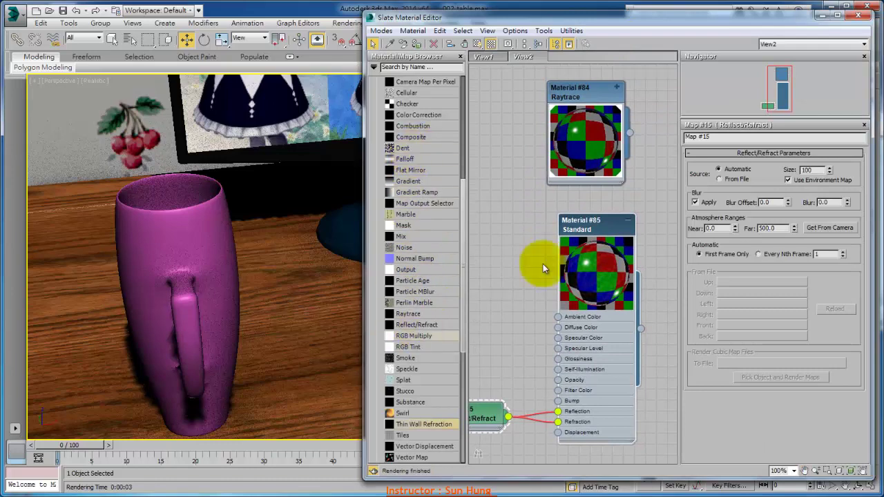
middle_drag(573, 203, 560, 283)
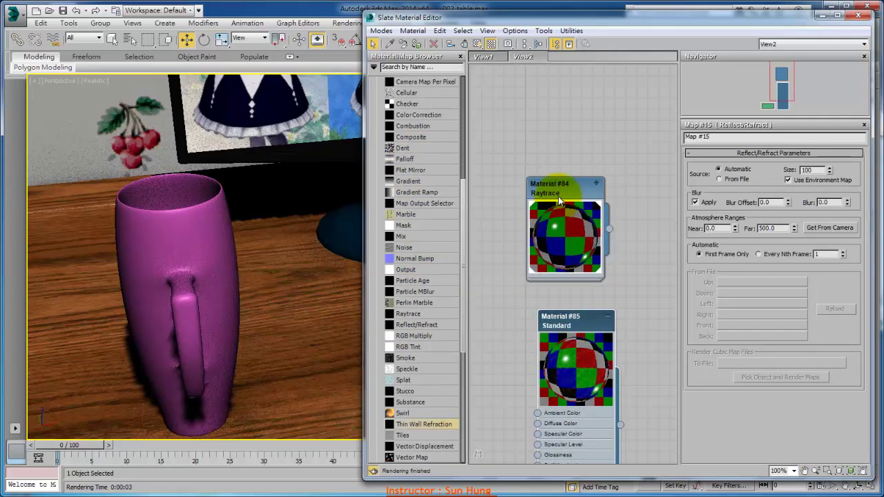
drag(564, 186, 574, 192)
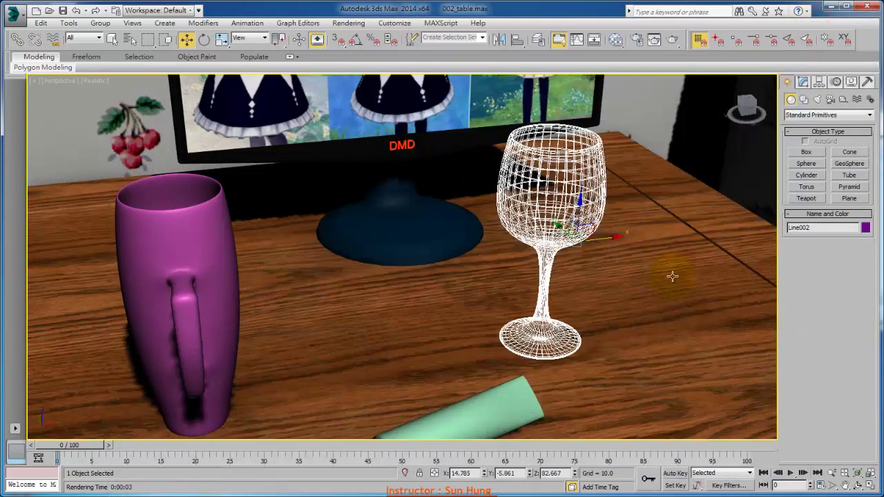
- Render a close view of the remaining wine glass to check its base on the table, and close the rendered frame
mouse_move(672, 277)
alt+middle_down()
mouse_move(584, 276)
mouse_move(589, 295)
alt+middle_up()
scroll(594, 274, up, 3)
key(shift+q)
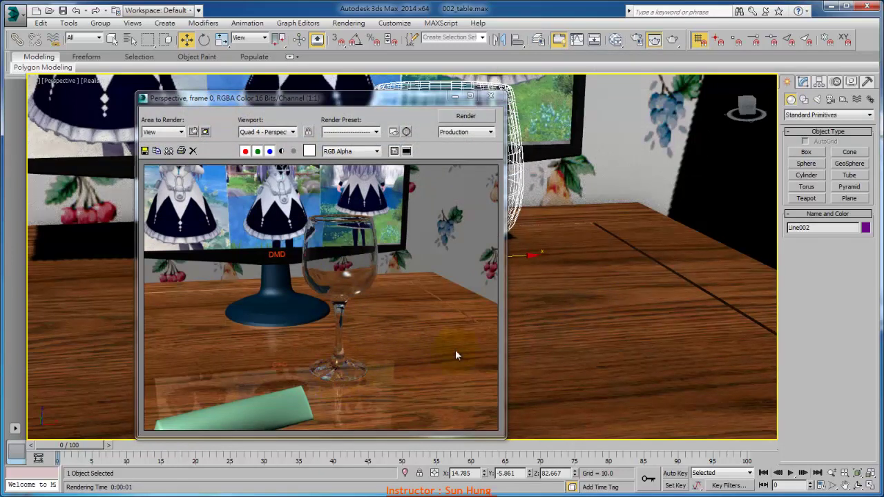
click(491, 96)
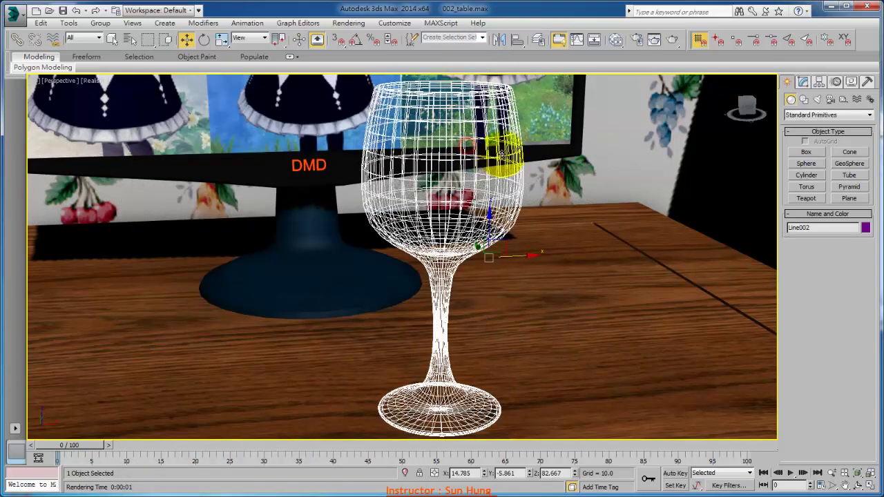
- In the Front view, raise the bottom center vertex of the wine glass's profile line to a Z of about 73.1
key(alt+w)
scroll(657, 221, up, 4)
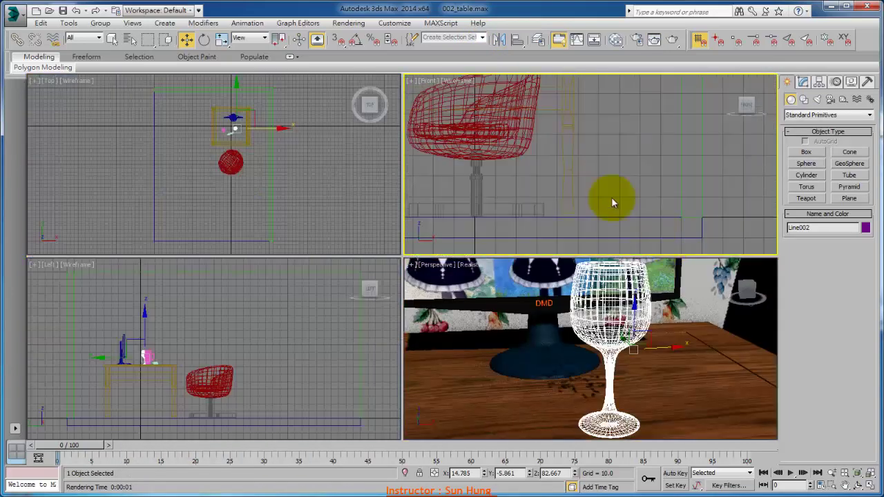
scroll(611, 200, down, 3)
scroll(577, 207, up, 6)
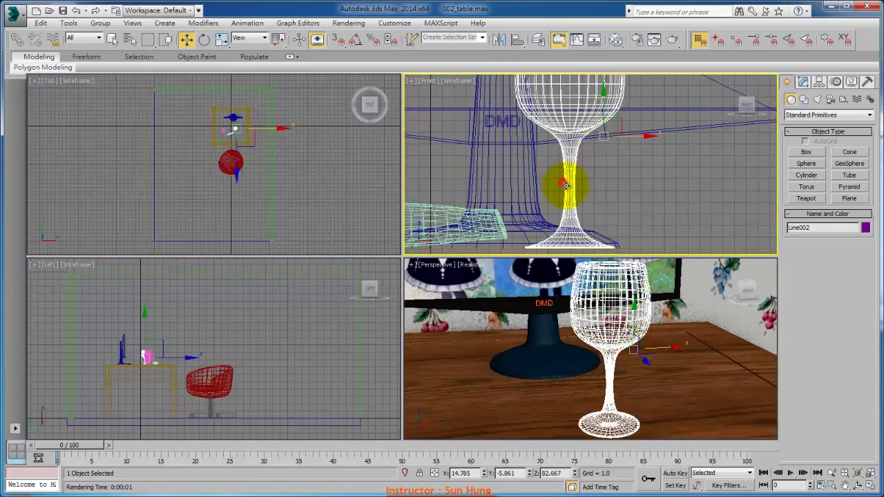
middle_drag(595, 219, 624, 161)
scroll(624, 162, up, 5)
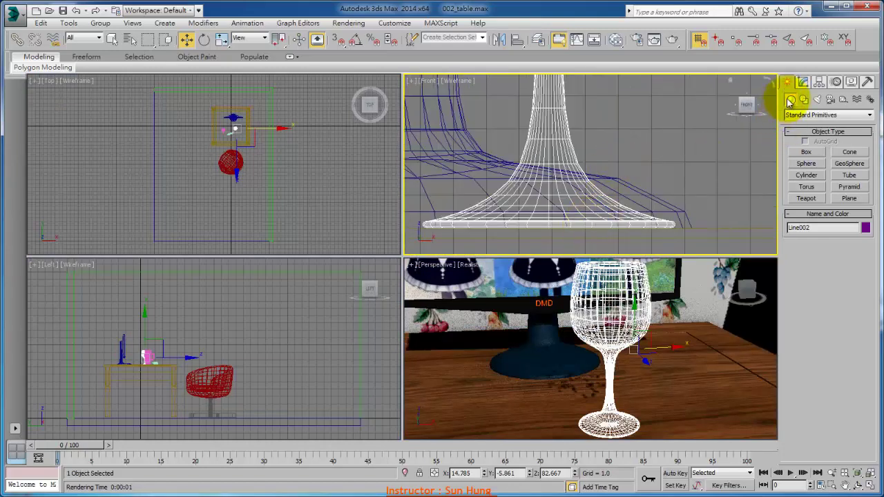
click(804, 82)
click(791, 135)
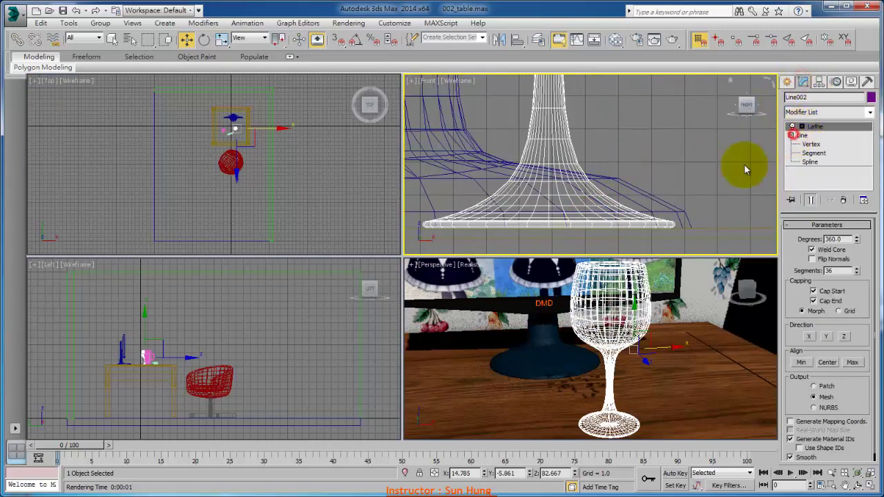
click(814, 144)
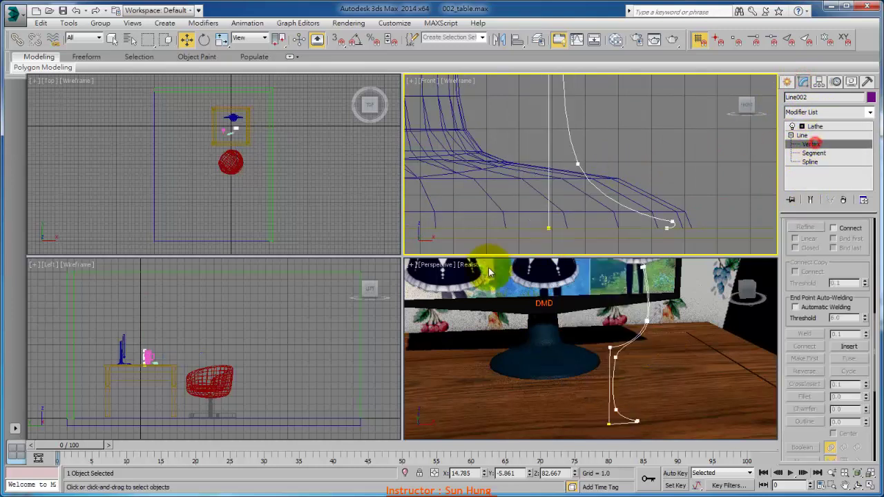
click(550, 227)
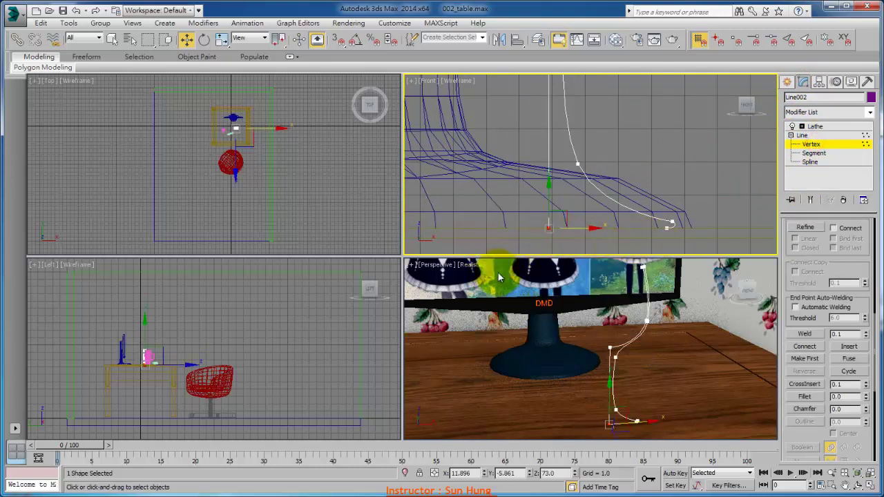
drag(547, 202, 546, 200)
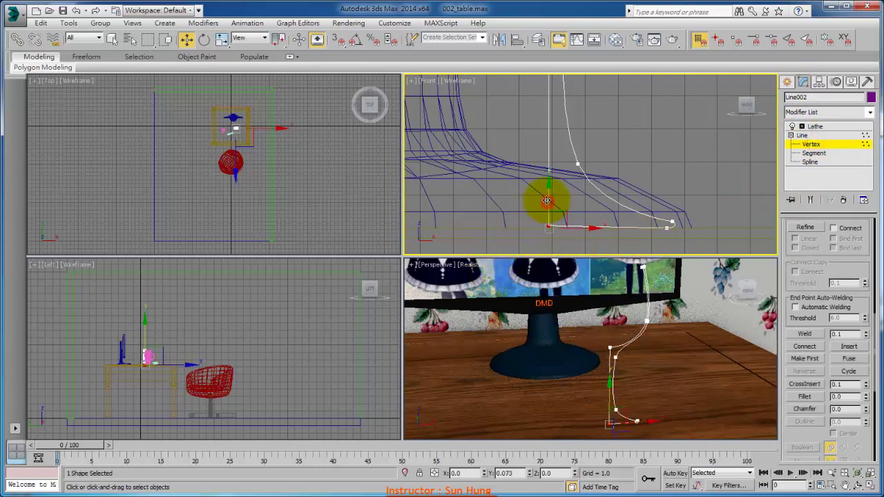
- Leave vertex editing, restore the Lathe result of the wine glass and render the Perspective view again
click(811, 136)
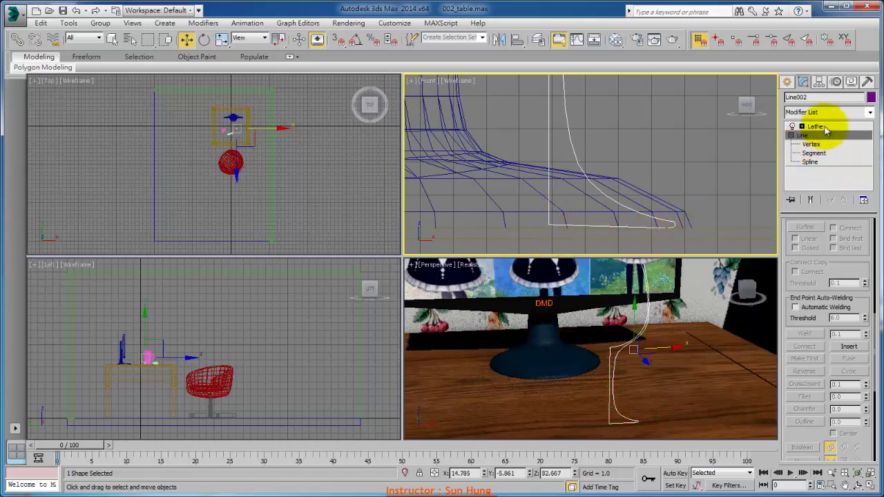
click(825, 126)
click(668, 375)
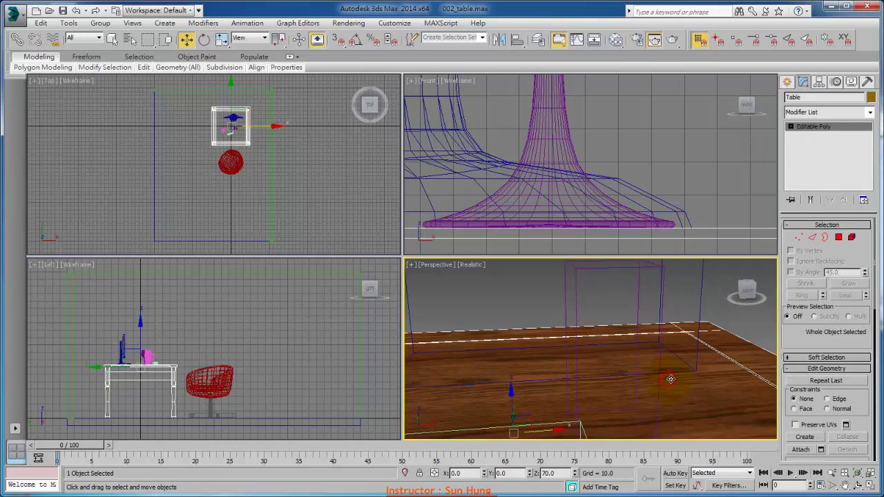
key(shift+q)
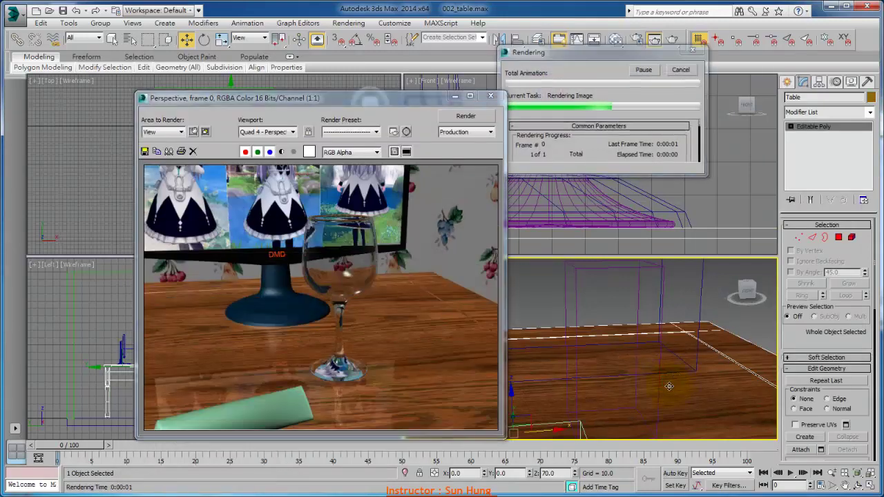